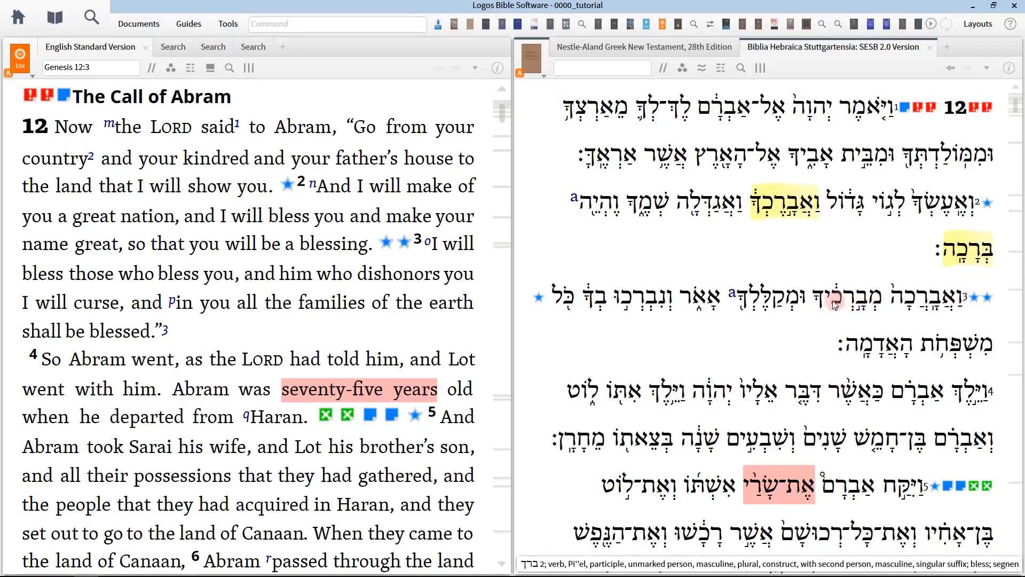
# Step: Highlight the first two Hebrew words of Genesis 12:3 in yellow
pyautogui.moveTo(961, 302); pyautogui.dragTo(842, 302)
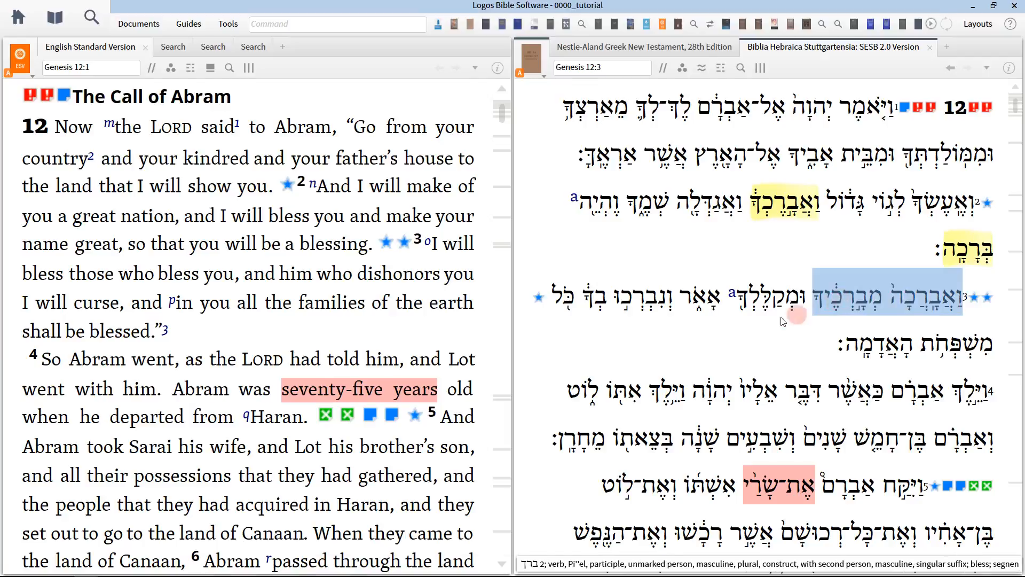
pyautogui.press('y')
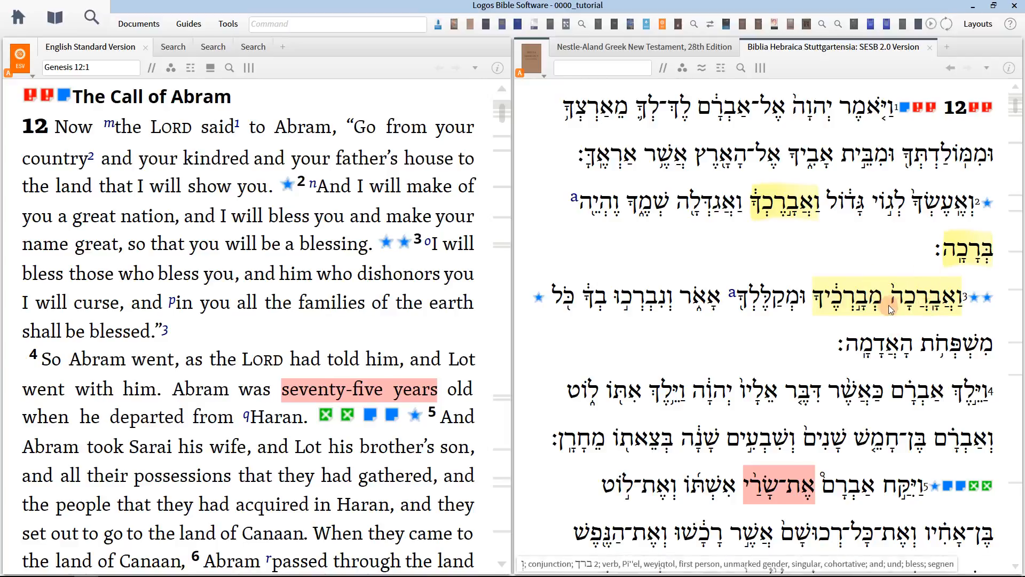
pyautogui.click(932, 293)
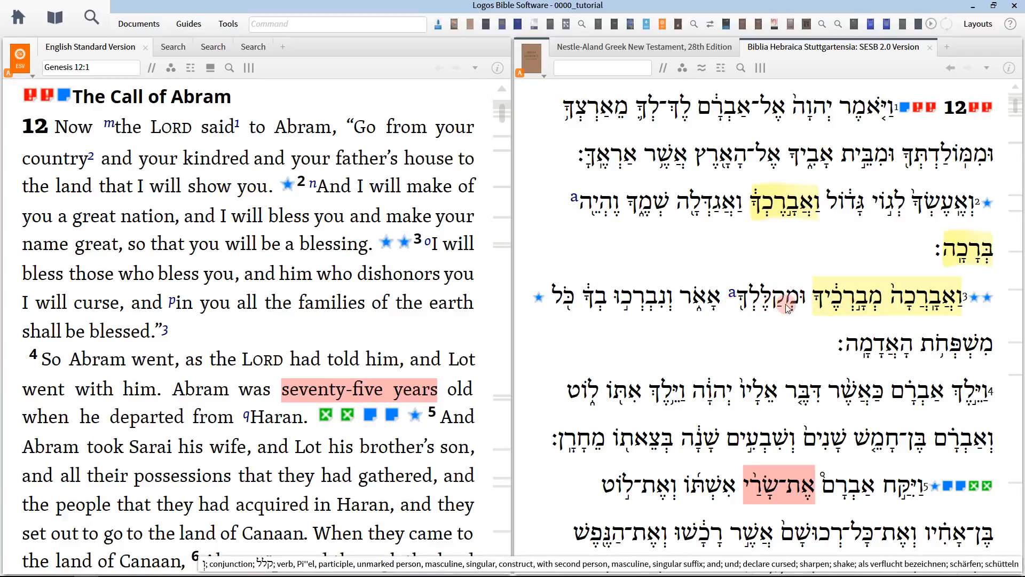
# Step: Search the library for "anders", view the Andersen-Forbes Phrase Marker Analysis at Genesis 12:1, and close it
pyautogui.click(55, 21)
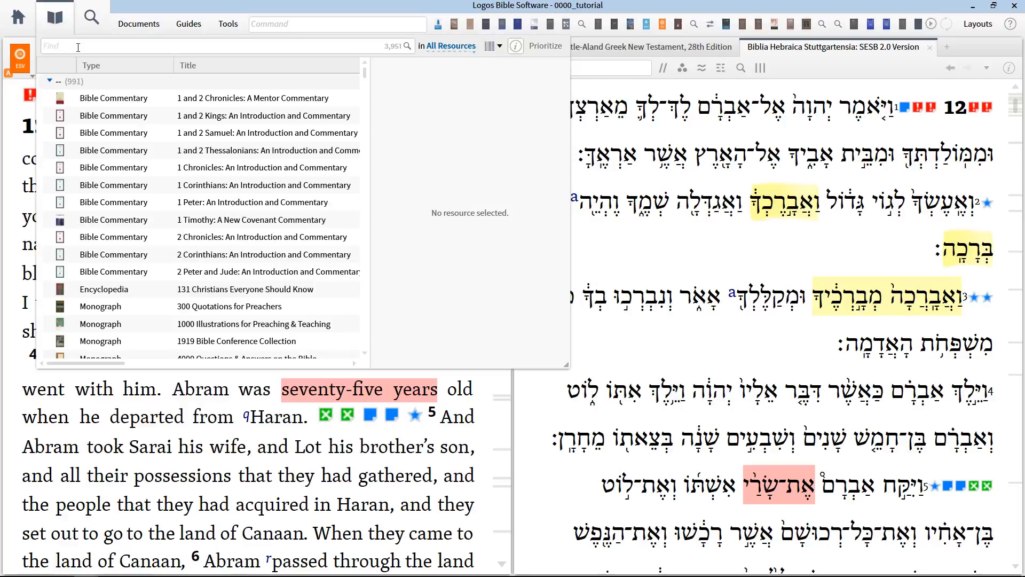
pyautogui.write('anders')
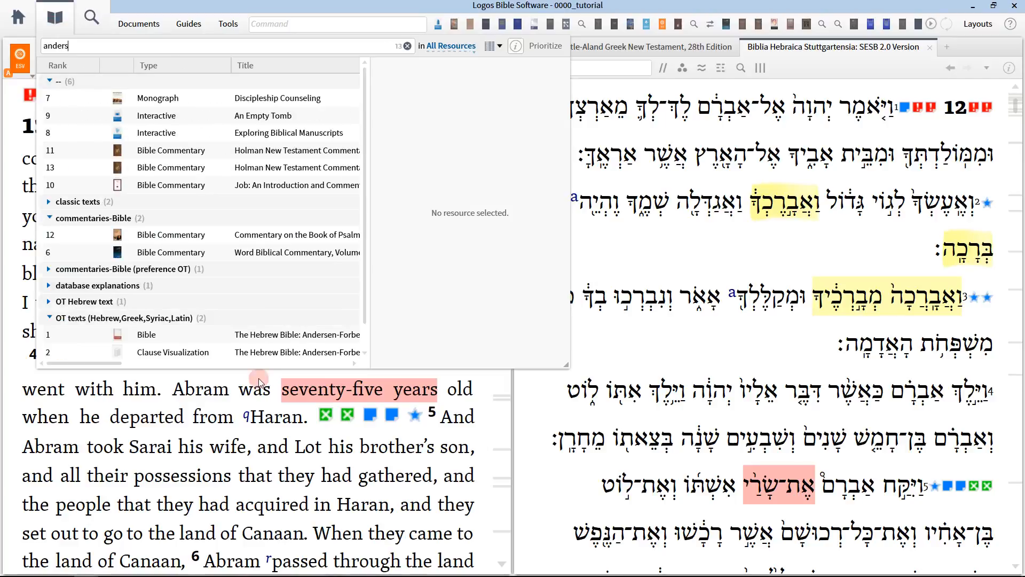
pyautogui.click(287, 353)
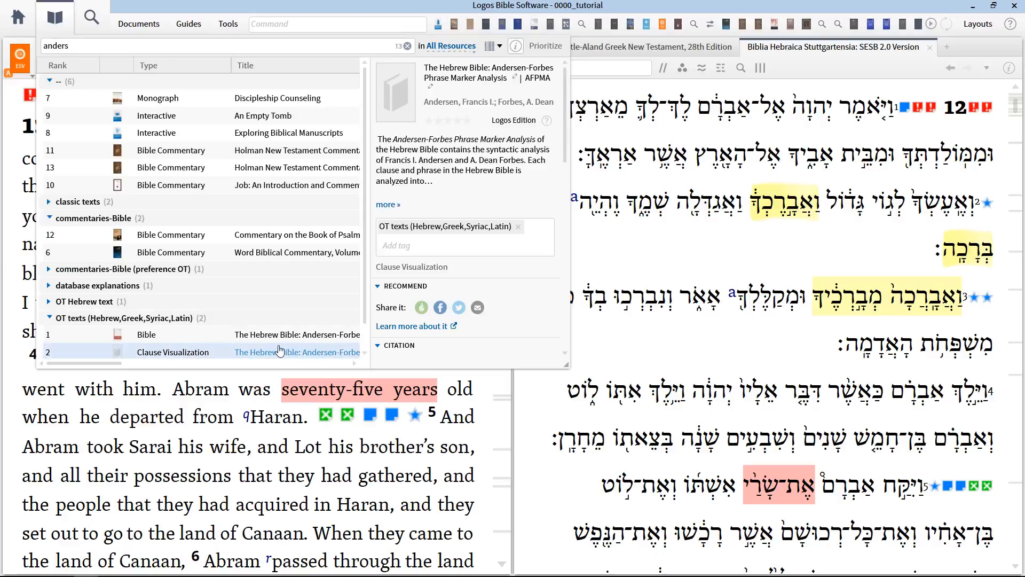
pyautogui.click(316, 334)
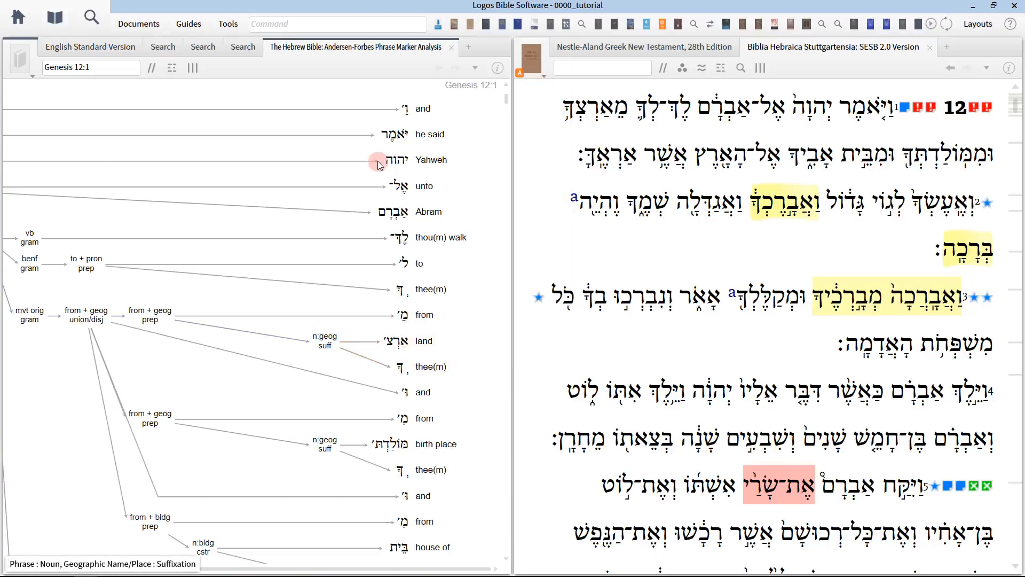
pyautogui.scroll(-3, 302, 235)
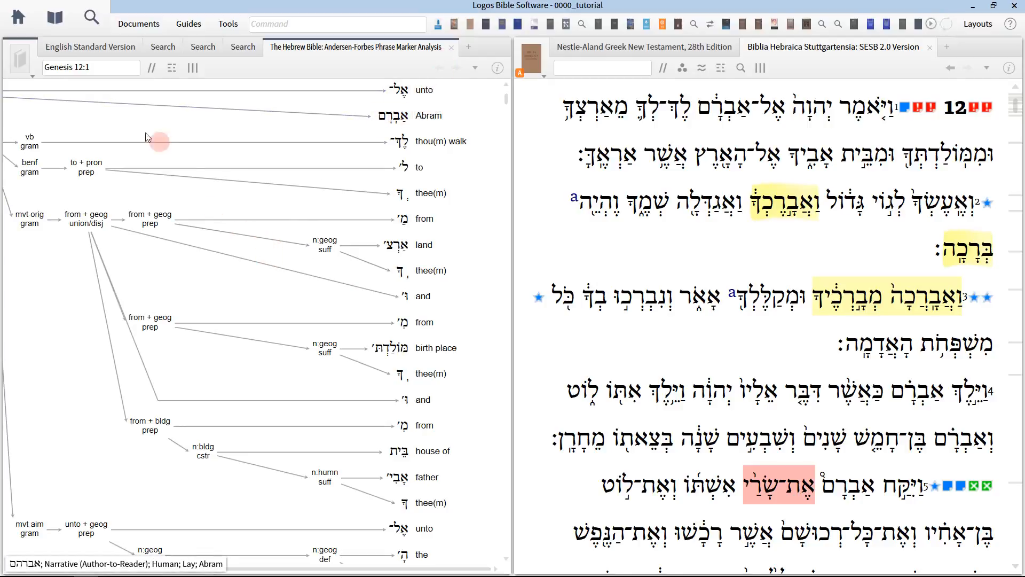
pyautogui.click(452, 48)
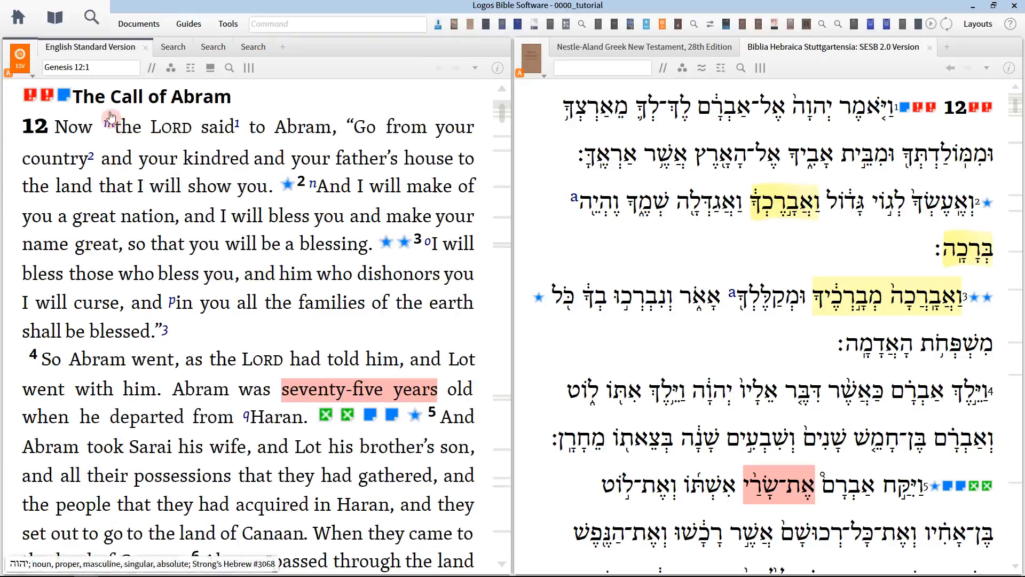
# Step: Create a blank syntax search on the Andersen-Forbes Phrase Marker Analysis Dataset and snap its window beside the Hebrew text
pyautogui.click(95, 19)
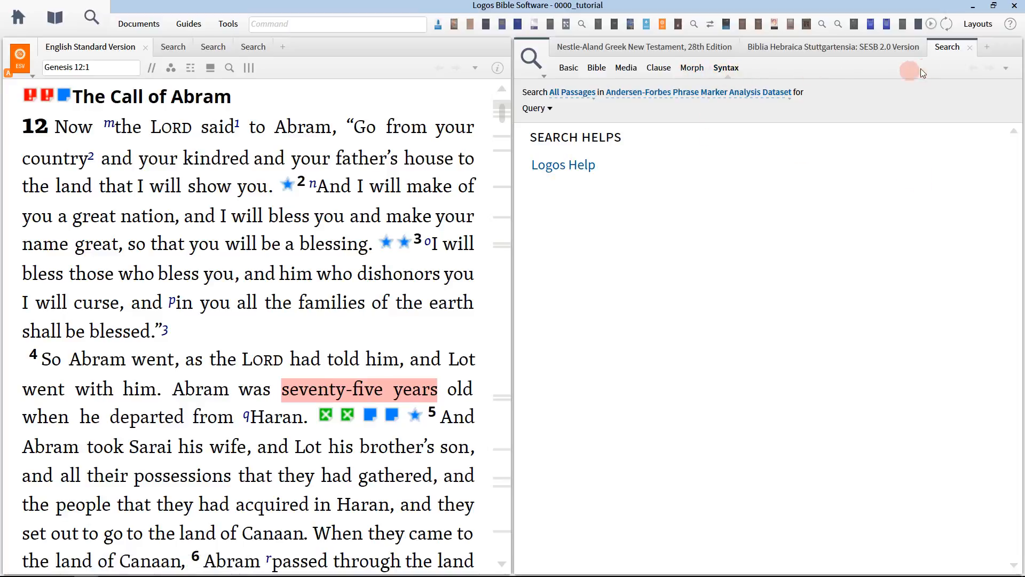
pyautogui.moveTo(947, 47); pyautogui.dragTo(281, 47)
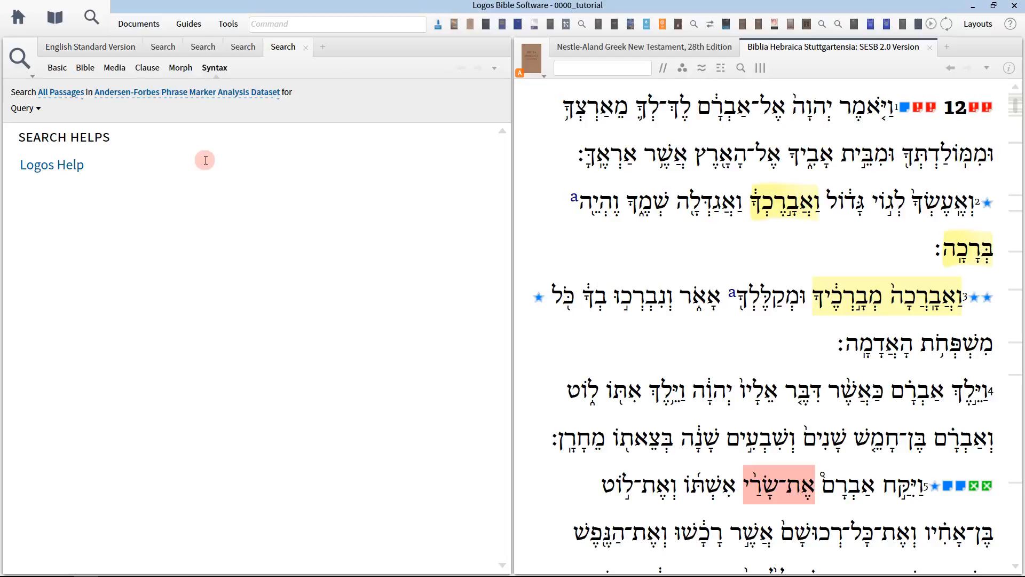
pyautogui.click(19, 109)
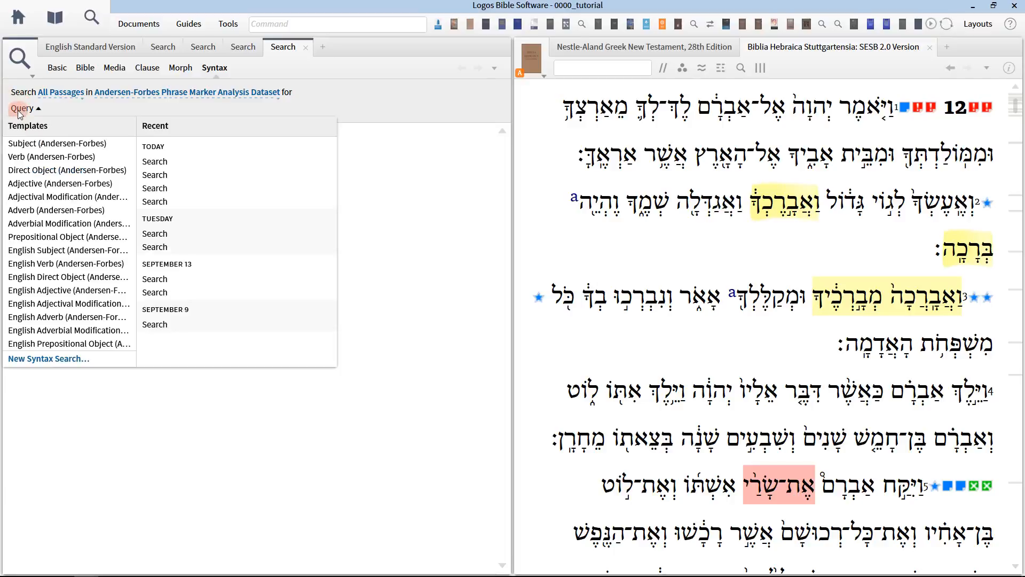
pyautogui.click(54, 358)
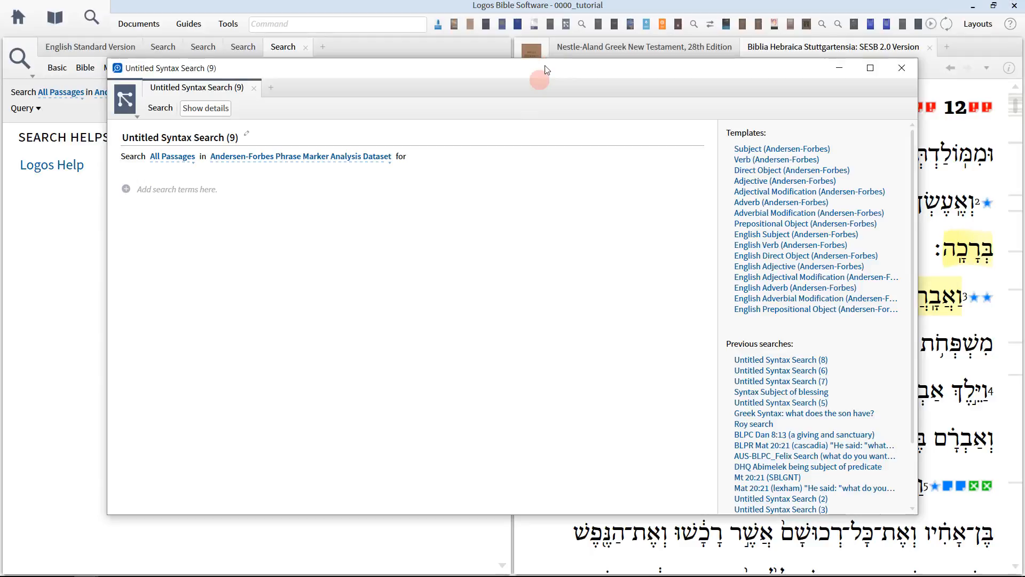
pyautogui.moveTo(542, 75); pyautogui.dragTo(1, 81)
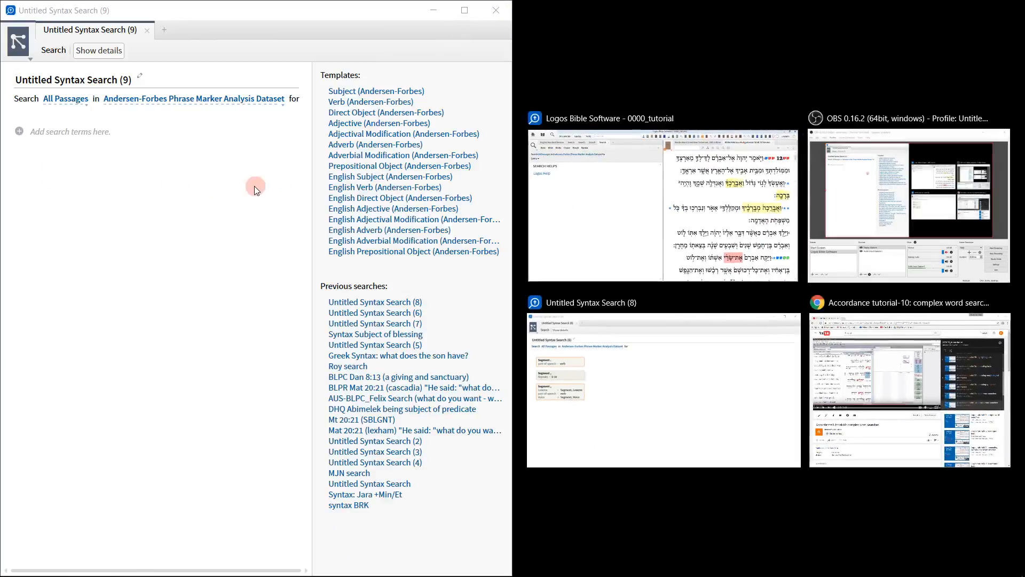
pyautogui.press('Return')
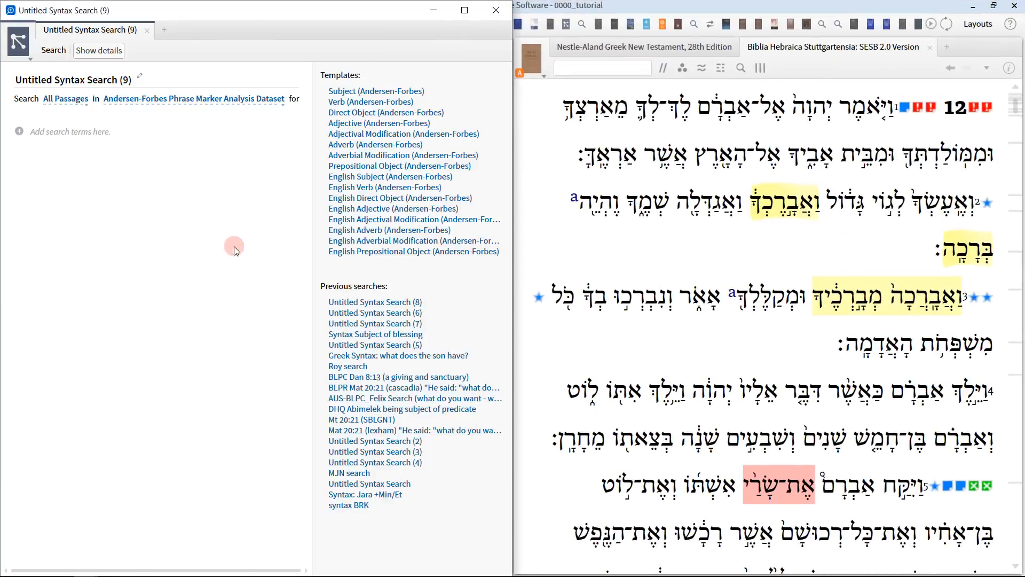
# Step: Add a Segment term to the syntax search and set its part of speech to verb (@V)
pyautogui.click(20, 132)
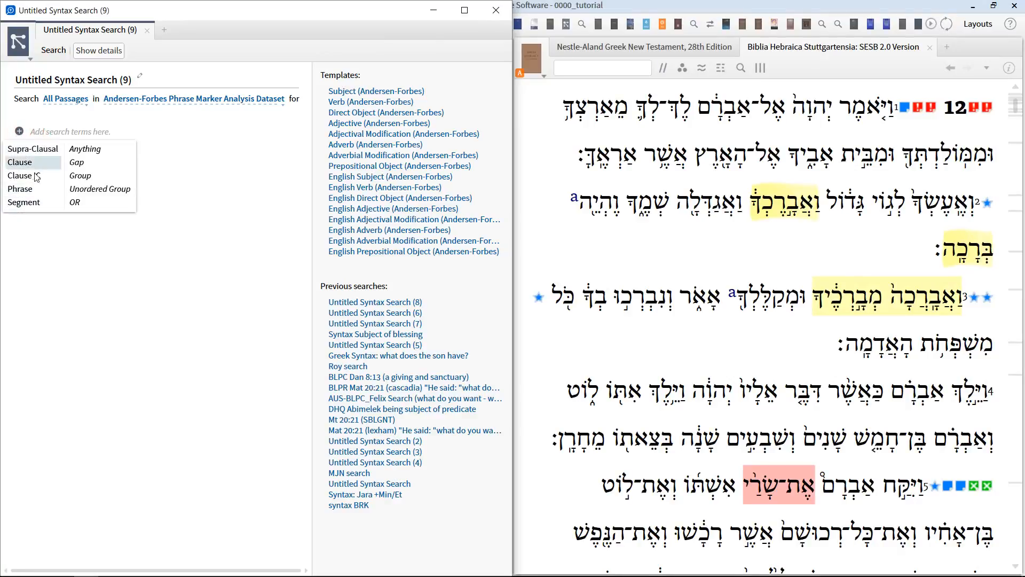
pyautogui.click(28, 203)
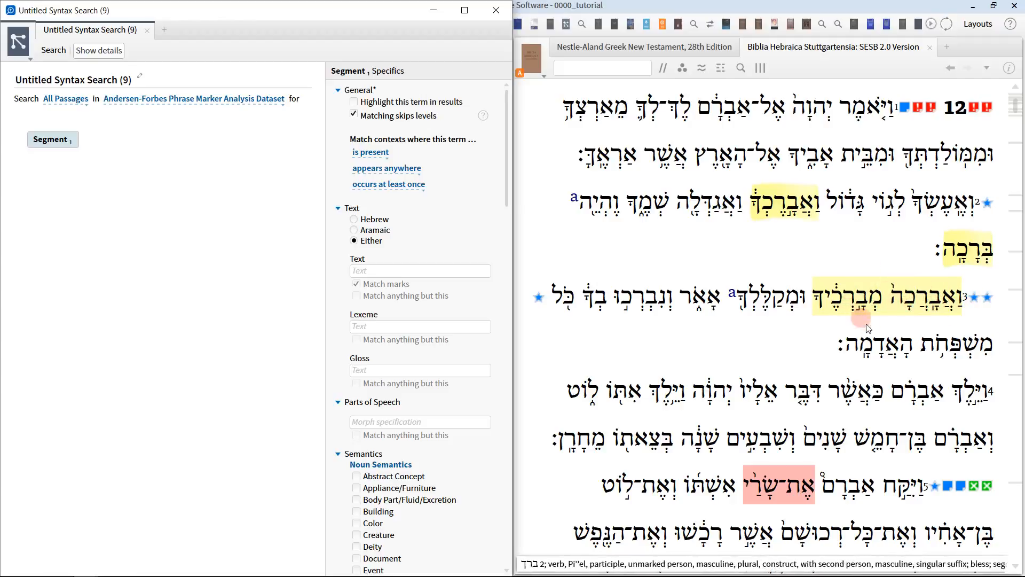
pyautogui.moveTo(74, 151)
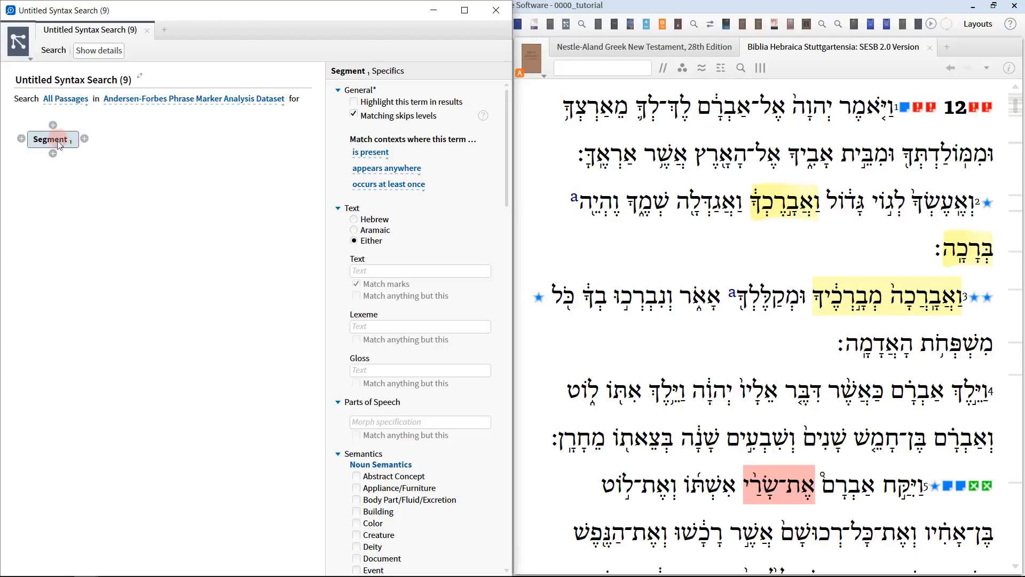
pyautogui.click(438, 373)
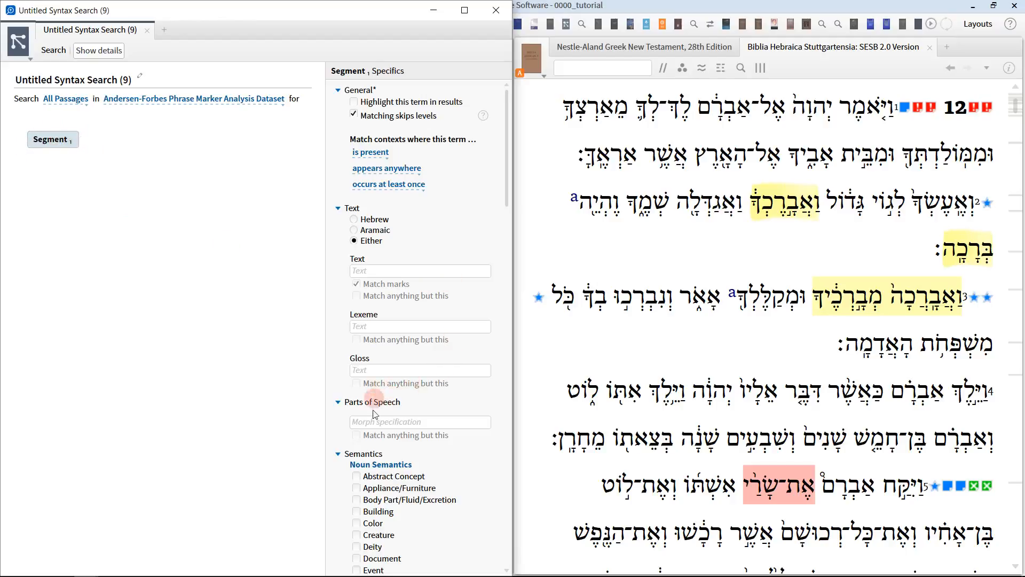
pyautogui.click(404, 325)
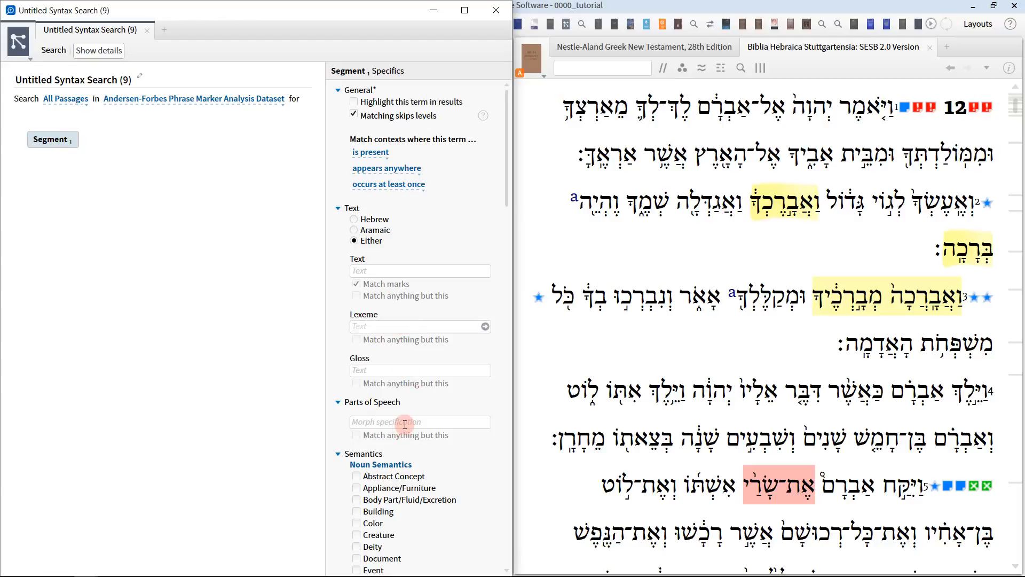
pyautogui.click(407, 420)
pyautogui.write('@')
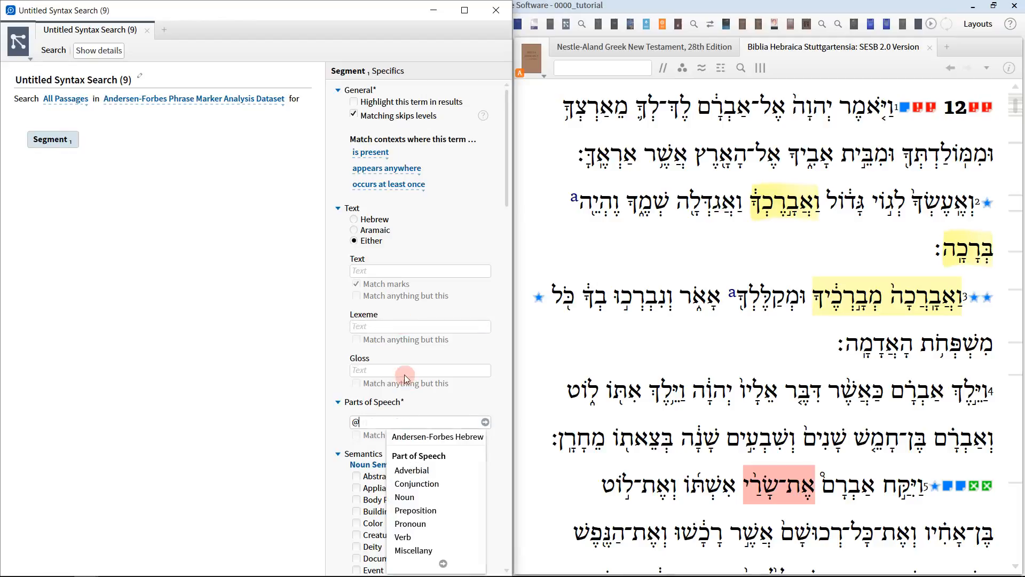
pyautogui.write('v')
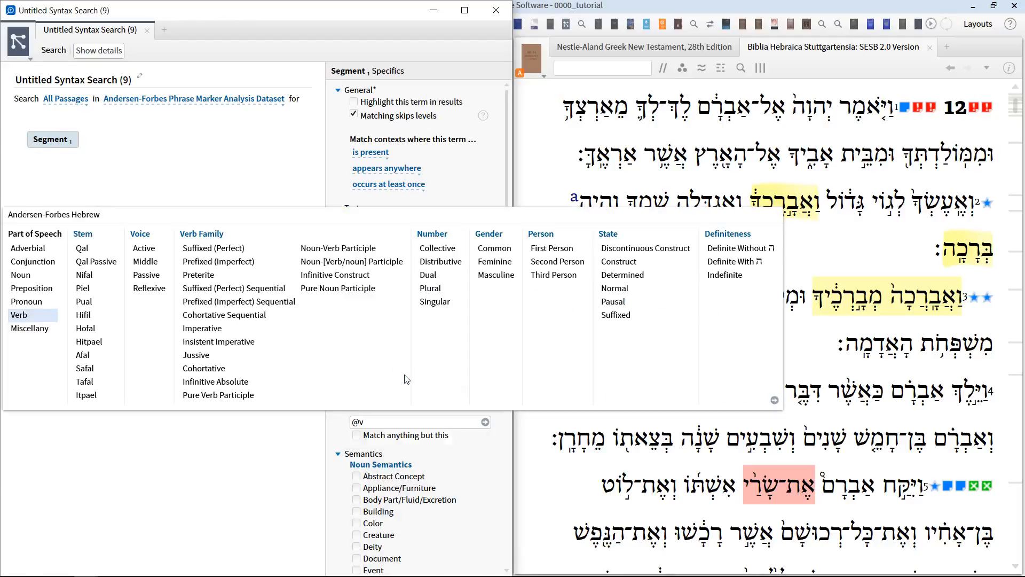
pyautogui.press('Return')
pyautogui.click(133, 288)
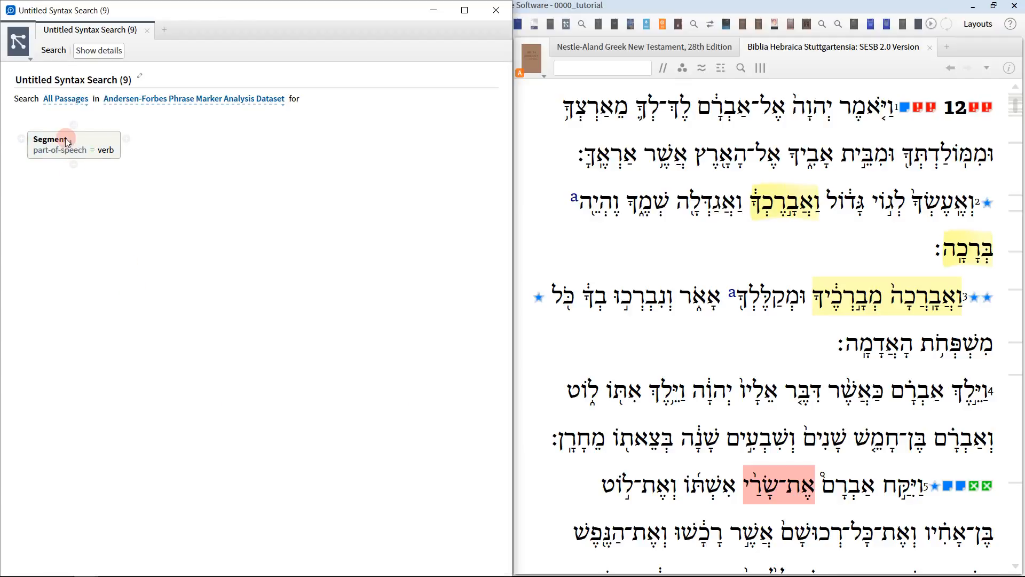
# Step: Add a second Segment term below the first one and set its part of speech to verb (@V)
pyautogui.click(68, 142)
pyautogui.click(73, 164)
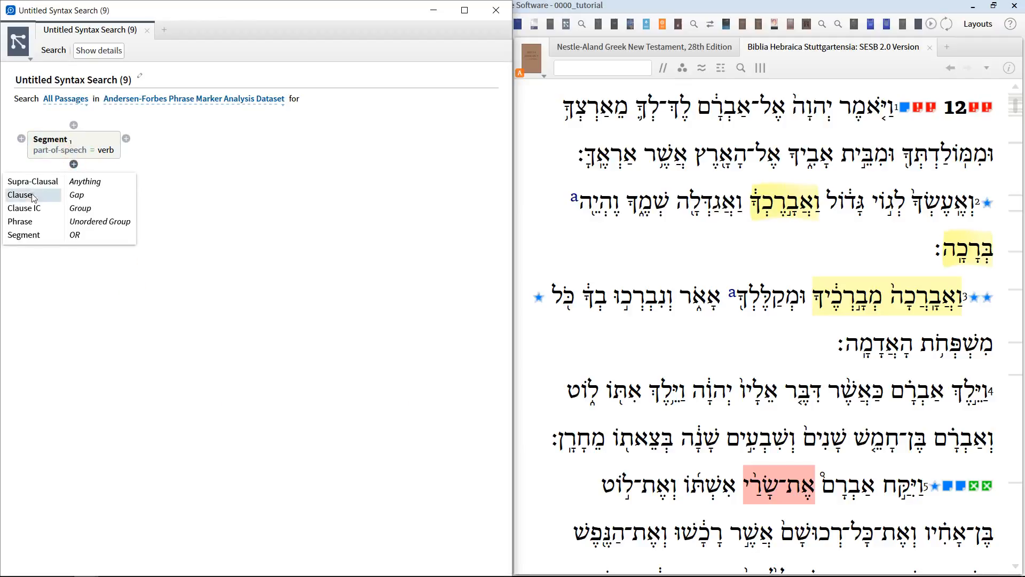
pyautogui.click(23, 235)
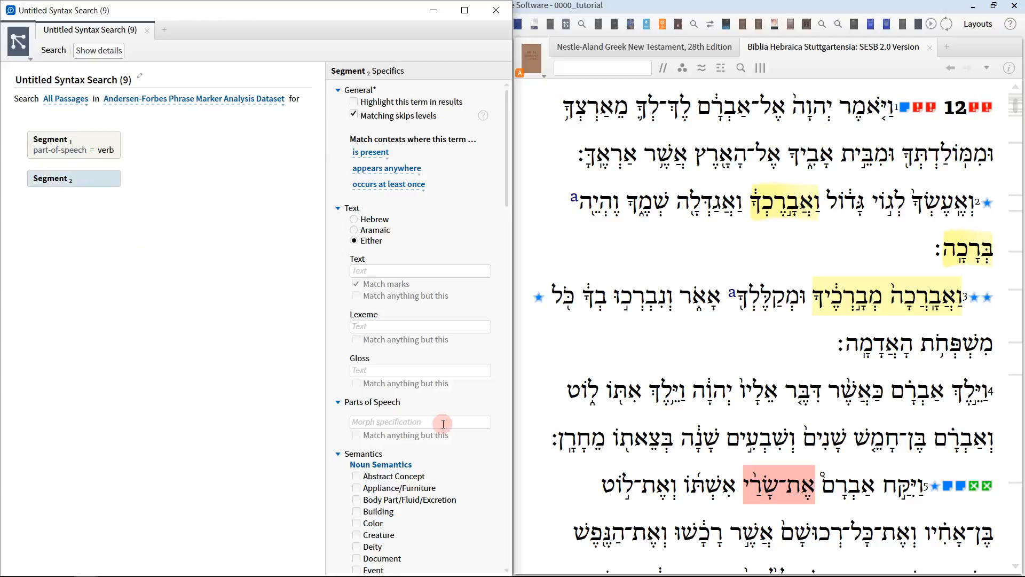
pyautogui.write('@v')
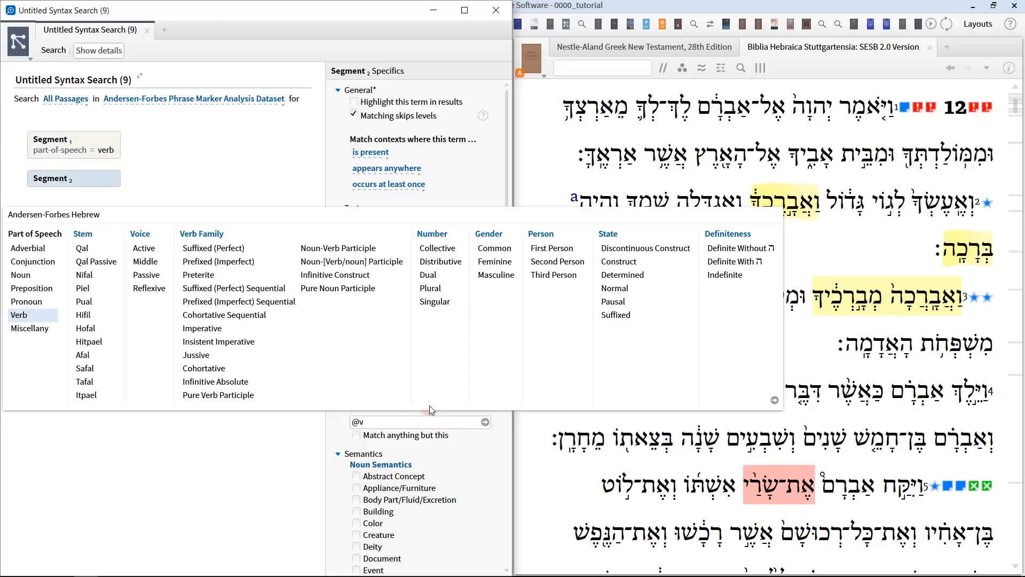
pyautogui.press('Return')
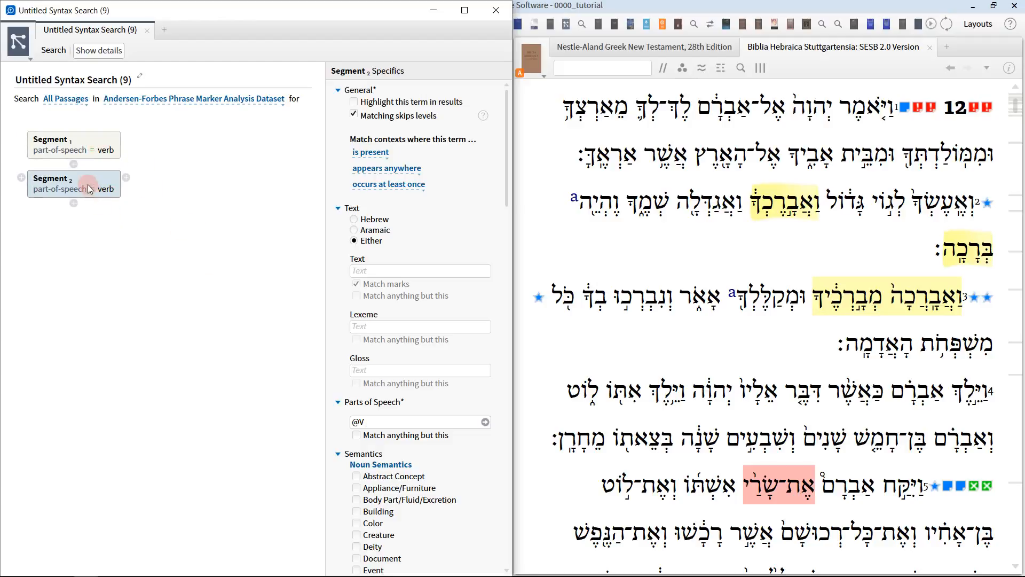
# Step: Add an agreement rule to the second segment so that its Lexeme agrees with Segment 1
pyautogui.scroll(-10, 374, 411)
pyautogui.scroll(-15, 437, 424)
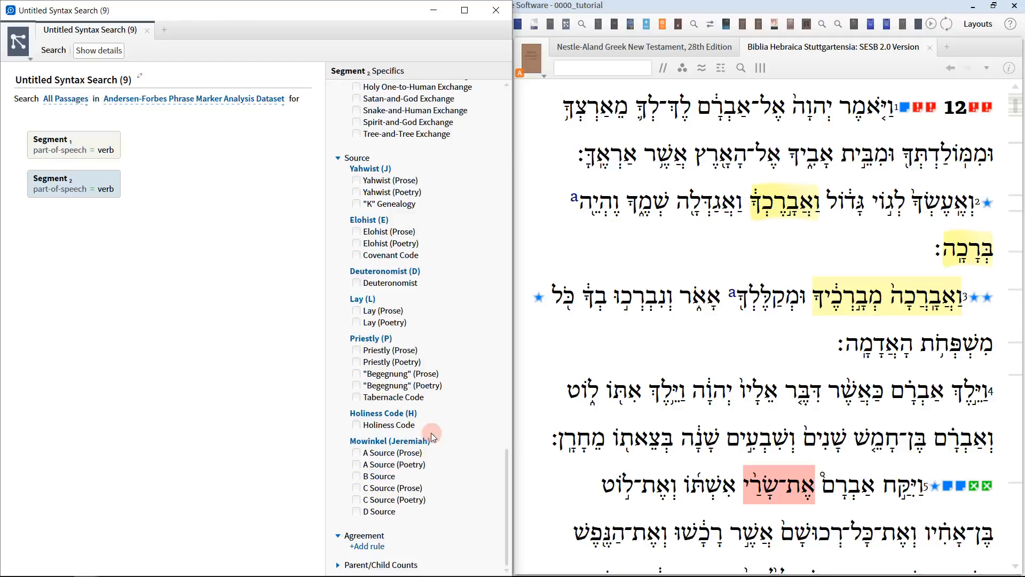
pyautogui.click(366, 545)
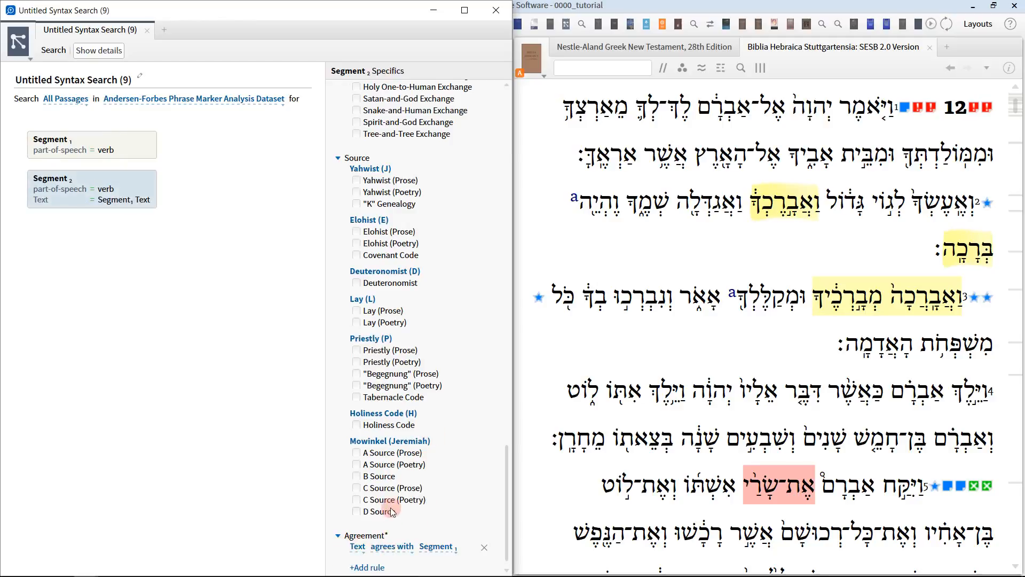
pyautogui.scroll(-1, 392, 511)
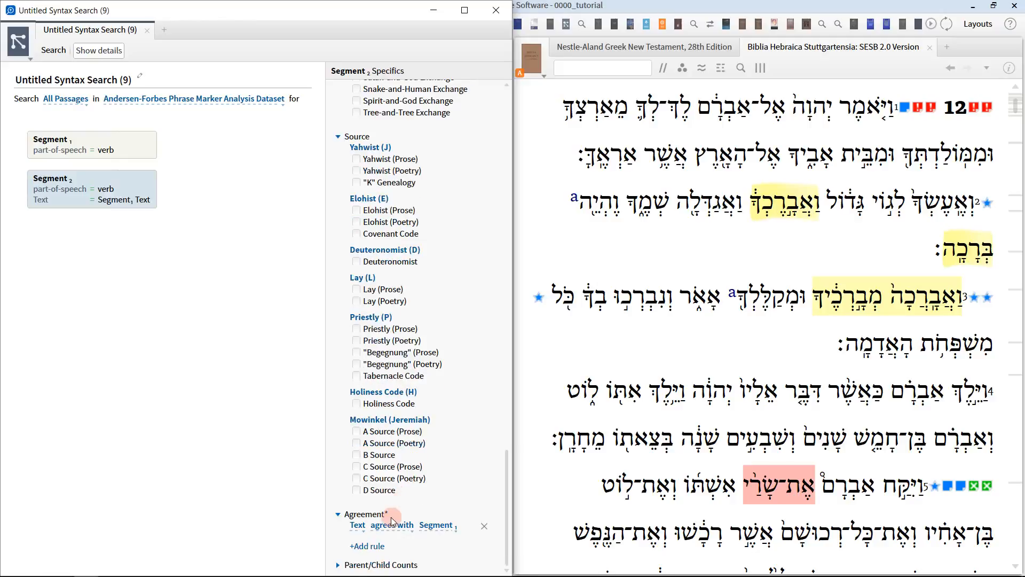
pyautogui.click(358, 527)
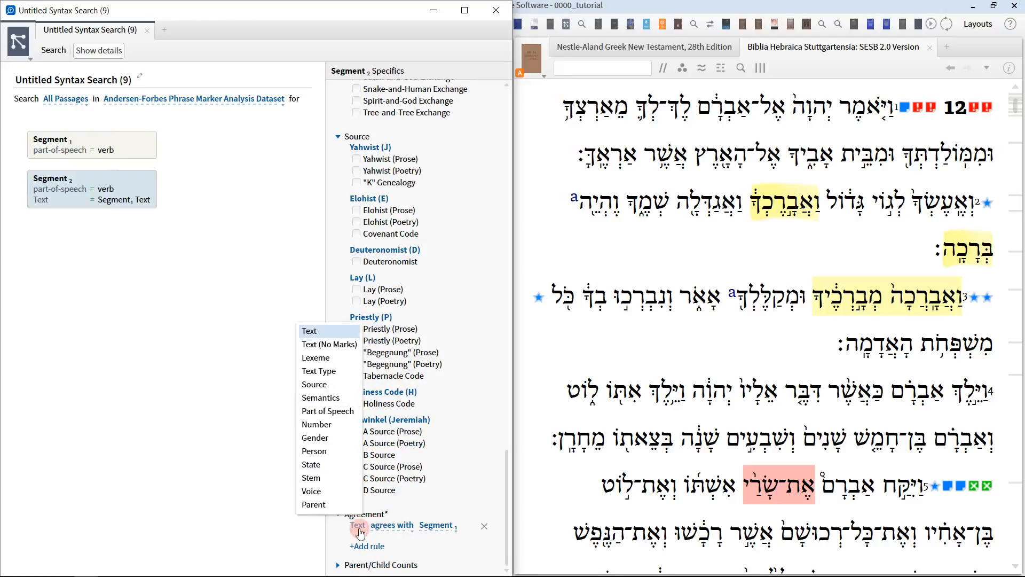
pyautogui.click(331, 358)
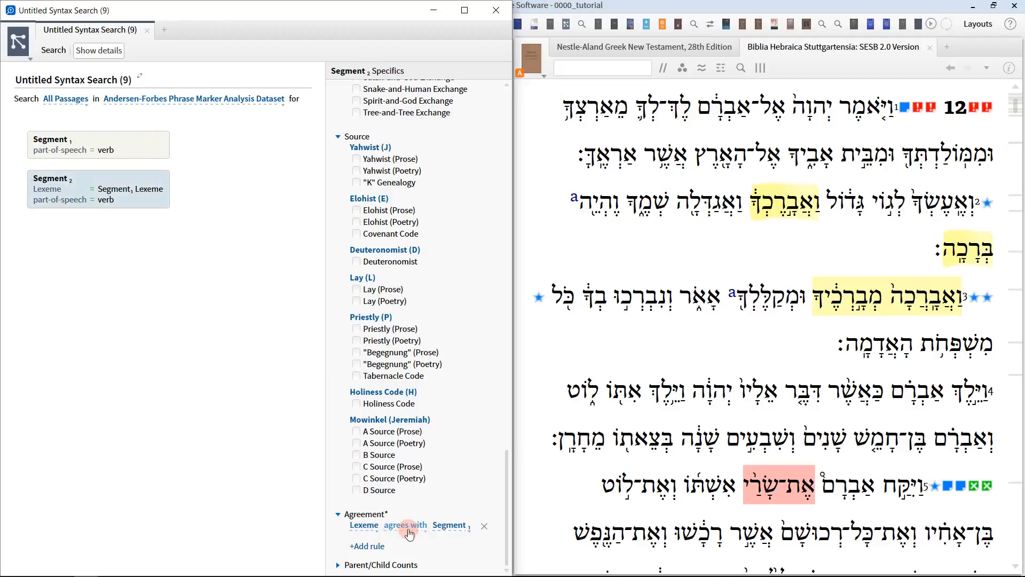
pyautogui.click(102, 193)
pyautogui.click(142, 144)
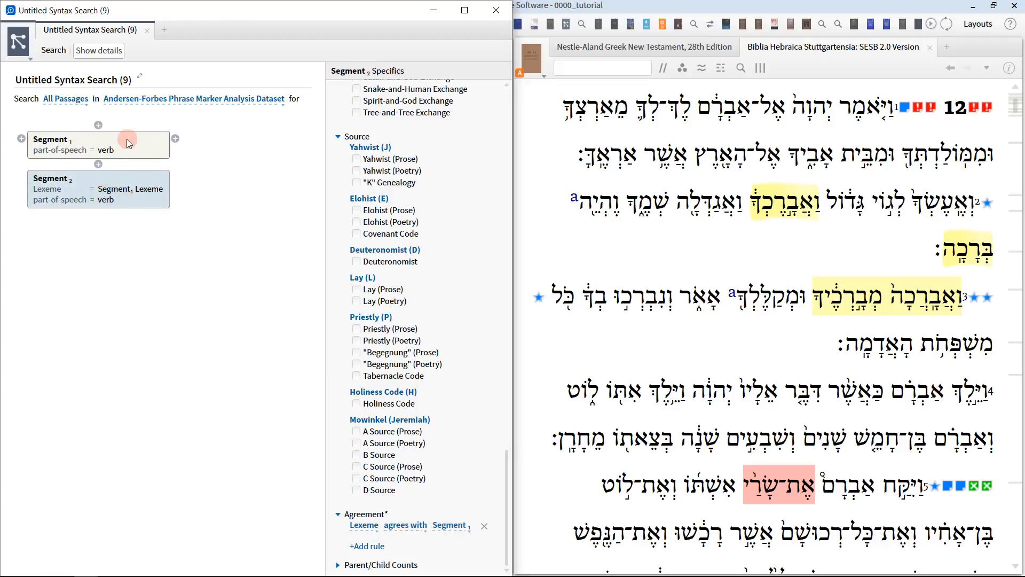
pyautogui.click(103, 209)
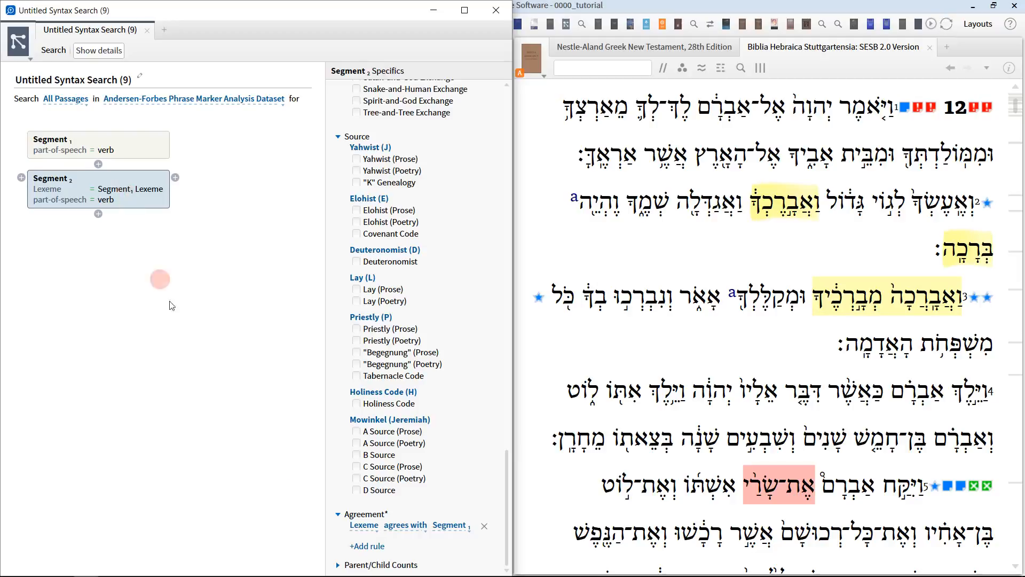
# Step: Add a second agreement rule to Segment 2 so that its Voice disagrees with Segment 1
pyautogui.click(377, 554)
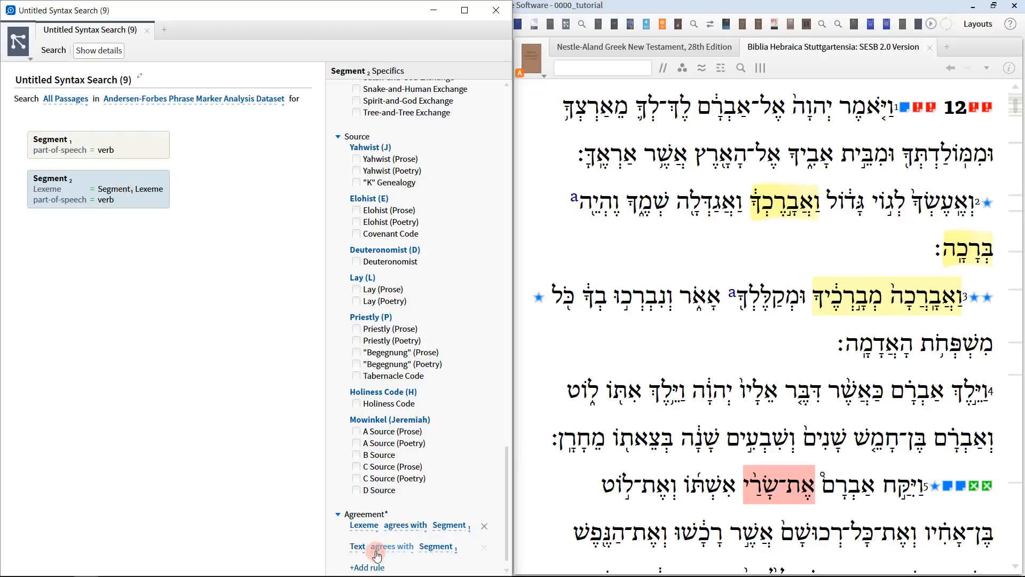
pyautogui.scroll(-1, 425, 402)
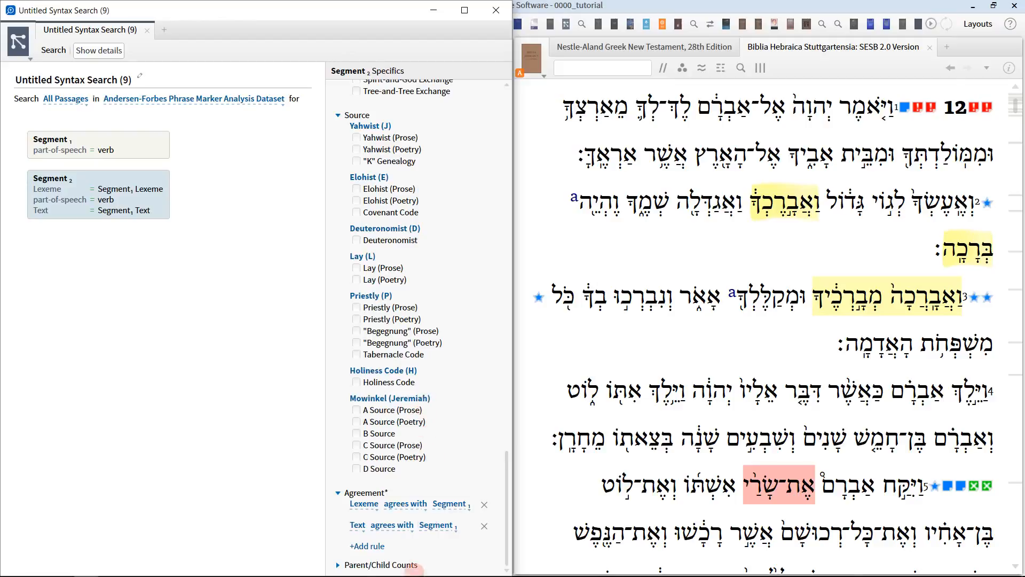
pyautogui.click(357, 526)
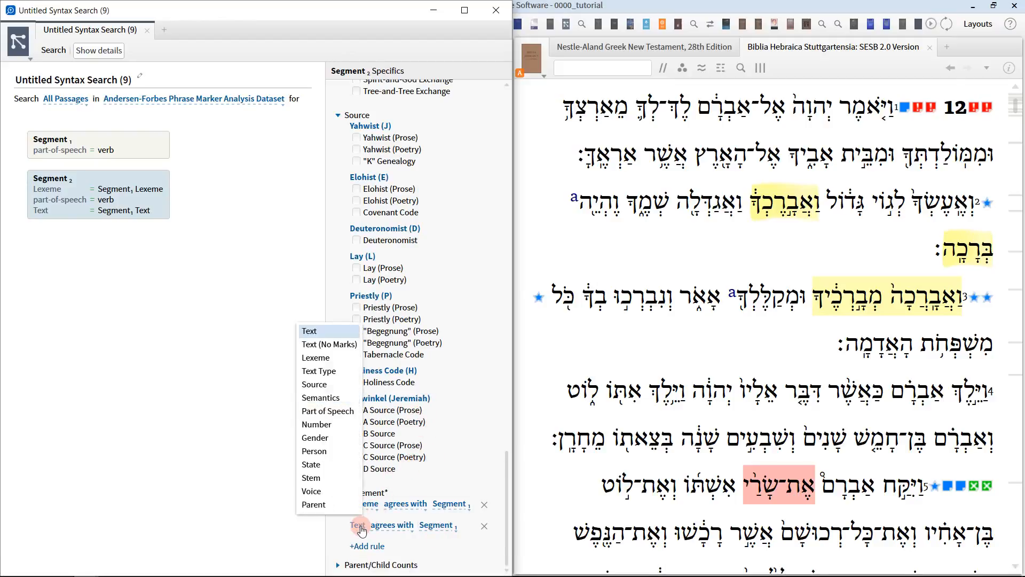
pyautogui.click(336, 492)
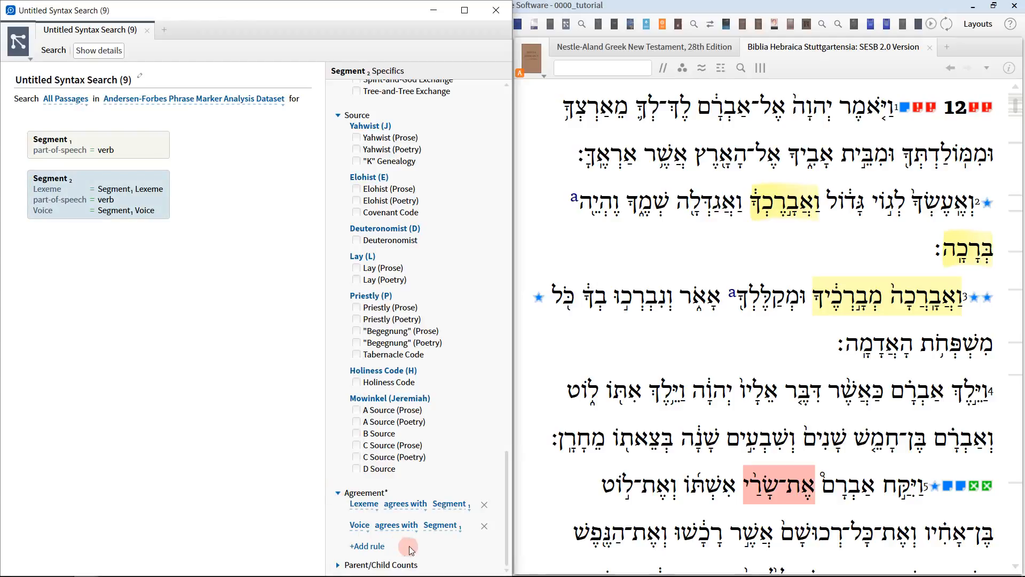
pyautogui.click(407, 528)
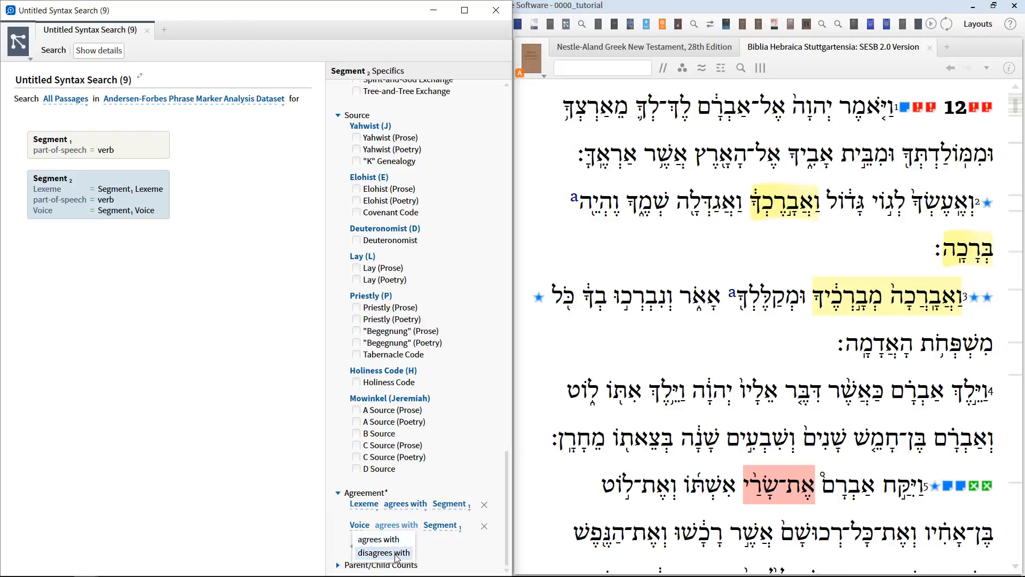
pyautogui.click(395, 553)
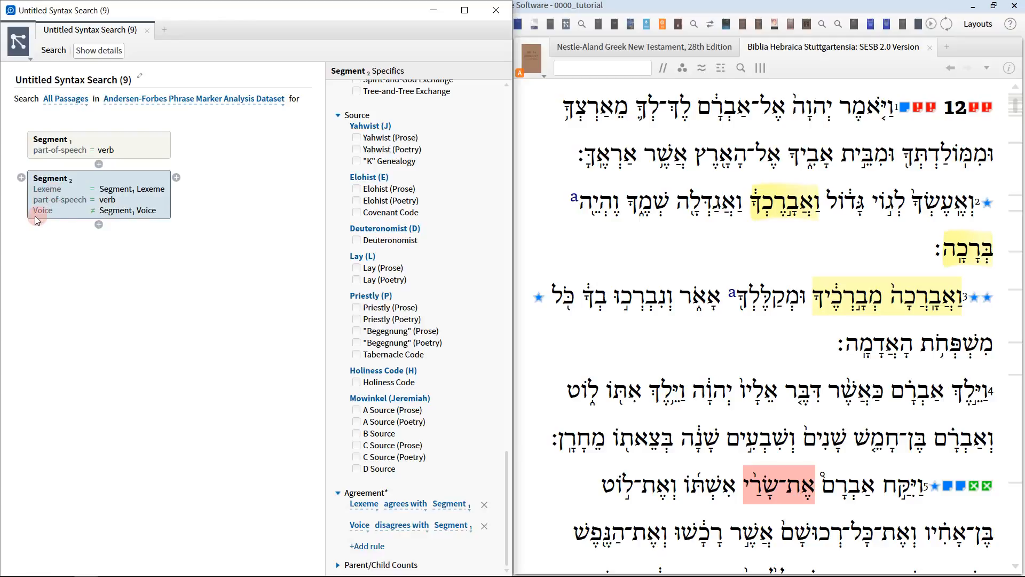
pyautogui.click(94, 210)
pyautogui.click(133, 210)
# Step: Insert an unrestricted Segment term between the two verb segments
pyautogui.click(102, 152)
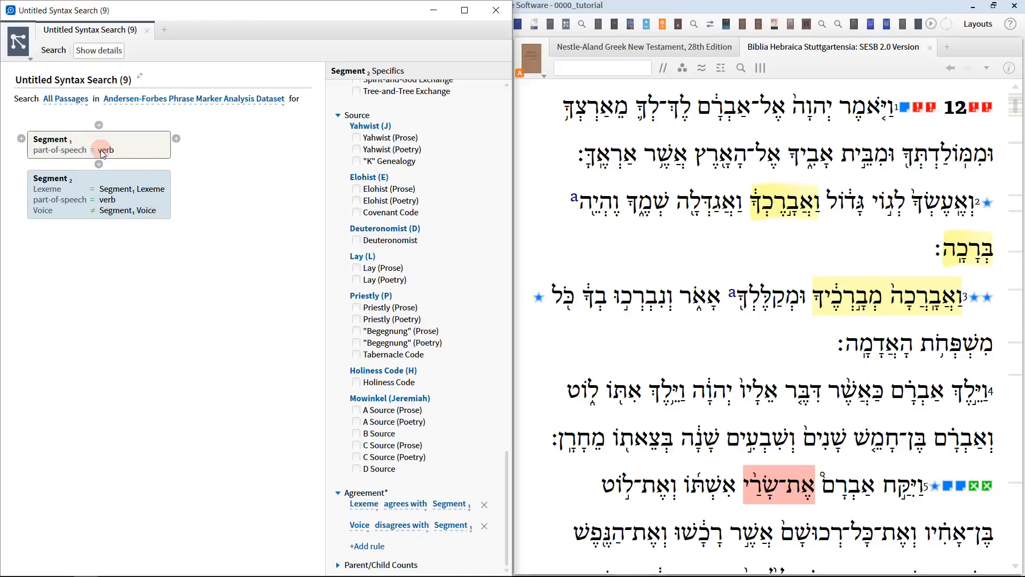
pyautogui.click(98, 163)
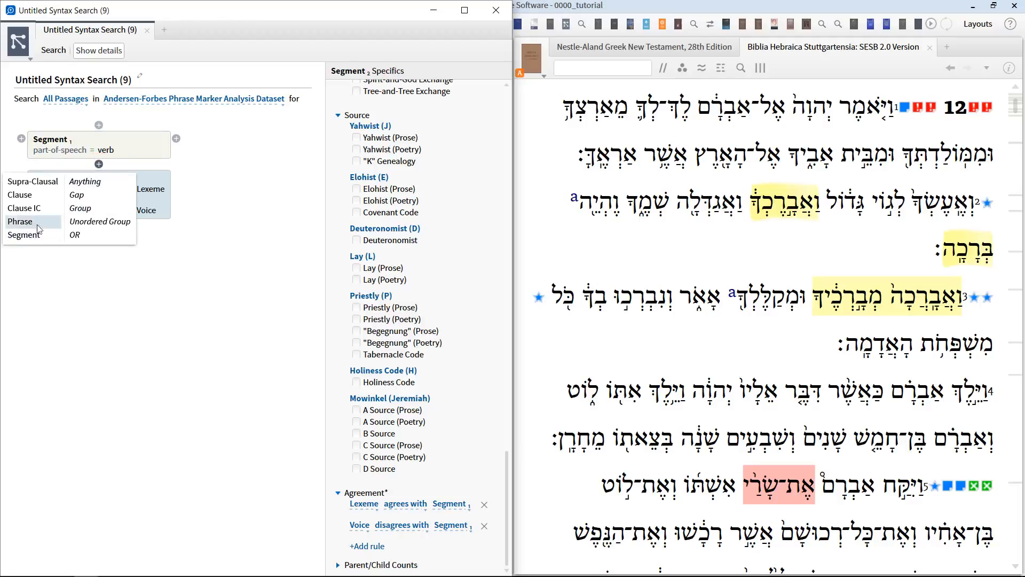
pyautogui.click(33, 235)
pyautogui.click(95, 177)
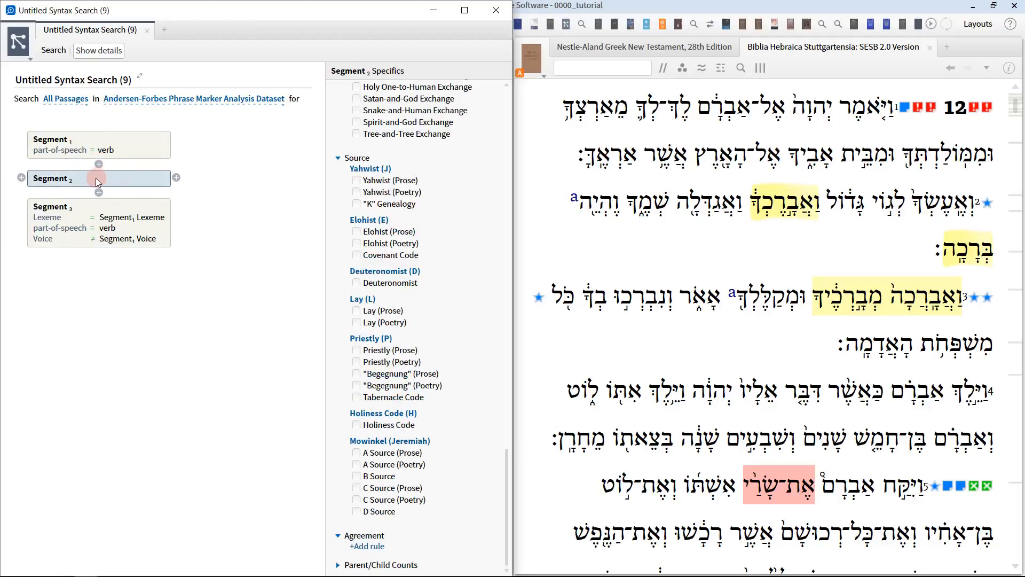
# Step: Set the middle segment to repeat 0 to 10 times
pyautogui.scroll(8, 422, 201)
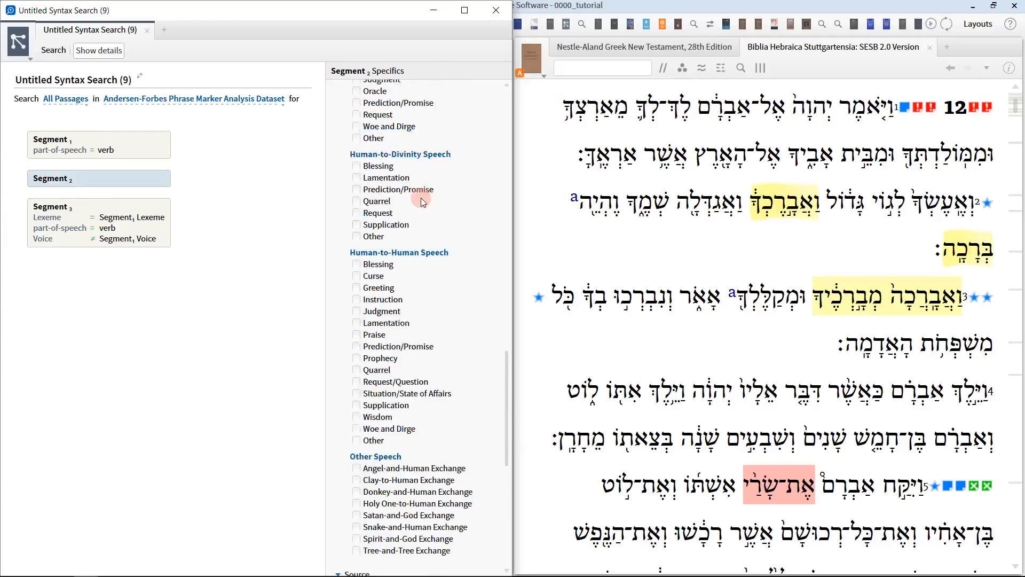
pyautogui.scroll(10, 422, 200)
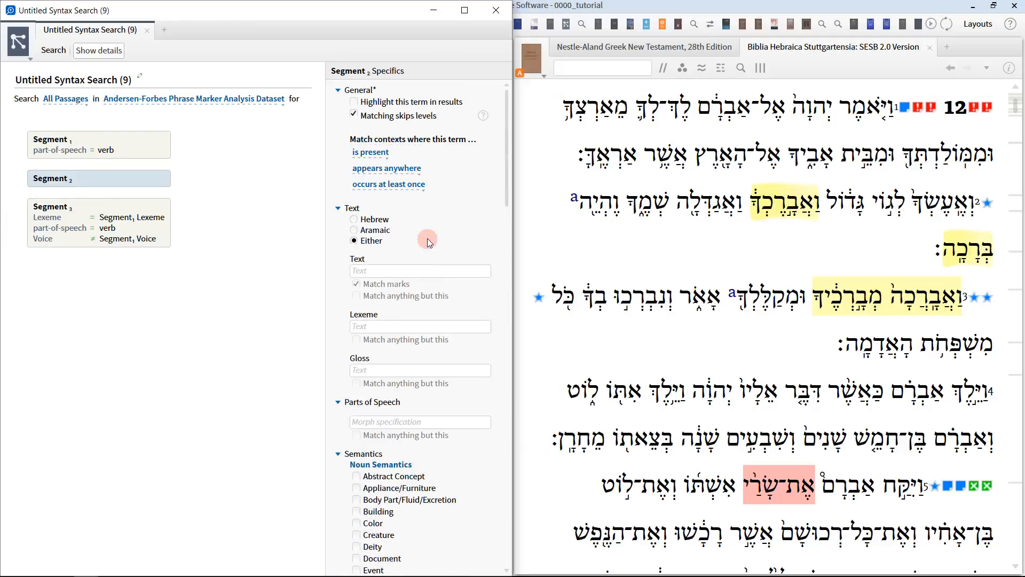
pyautogui.click(386, 184)
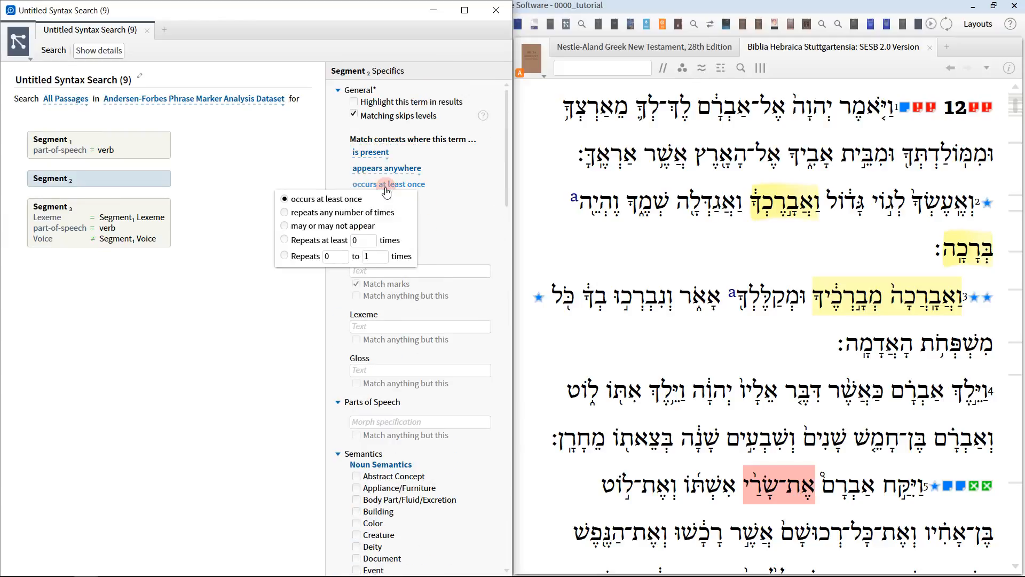
pyautogui.click(300, 257)
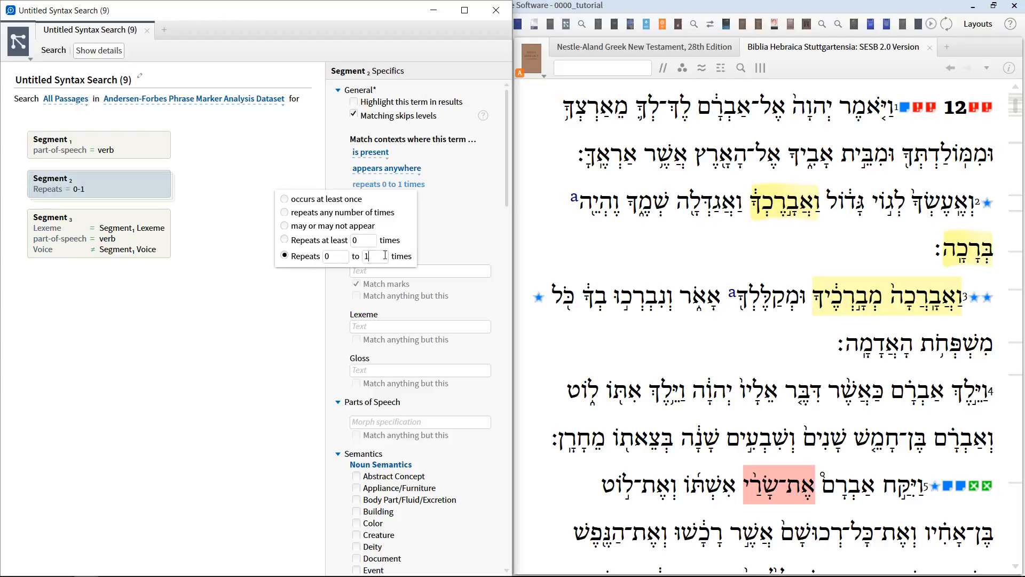
pyautogui.click(479, 233)
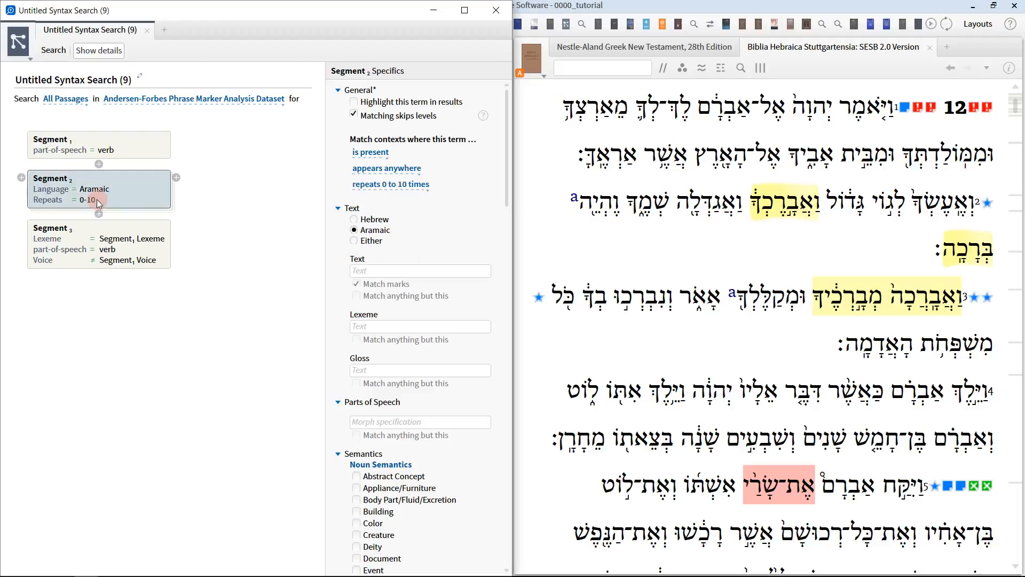
# Step: Set the middle segment's language to Either
pyautogui.click(97, 200)
pyautogui.click(354, 219)
pyautogui.click(154, 175)
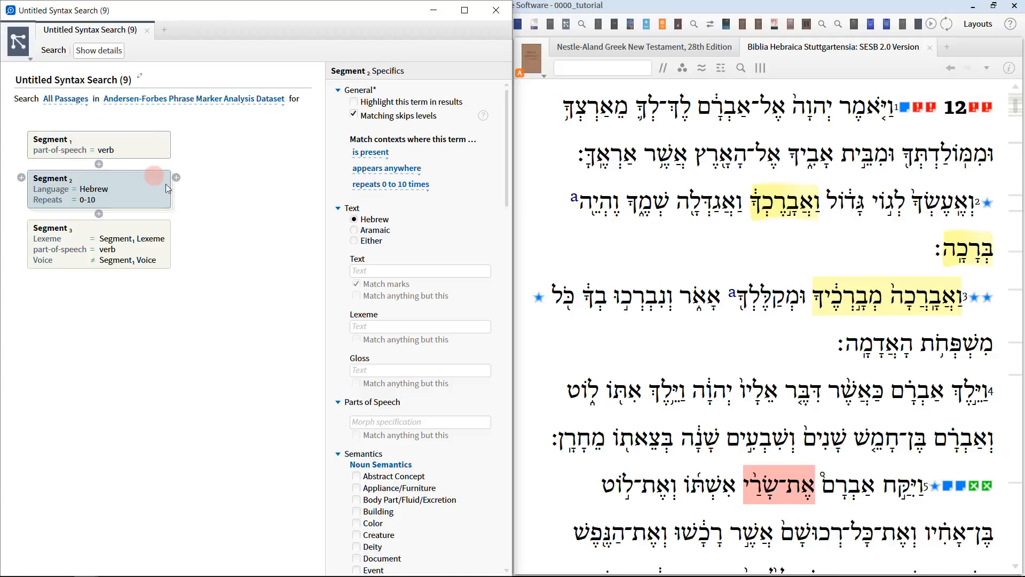
pyautogui.click(353, 240)
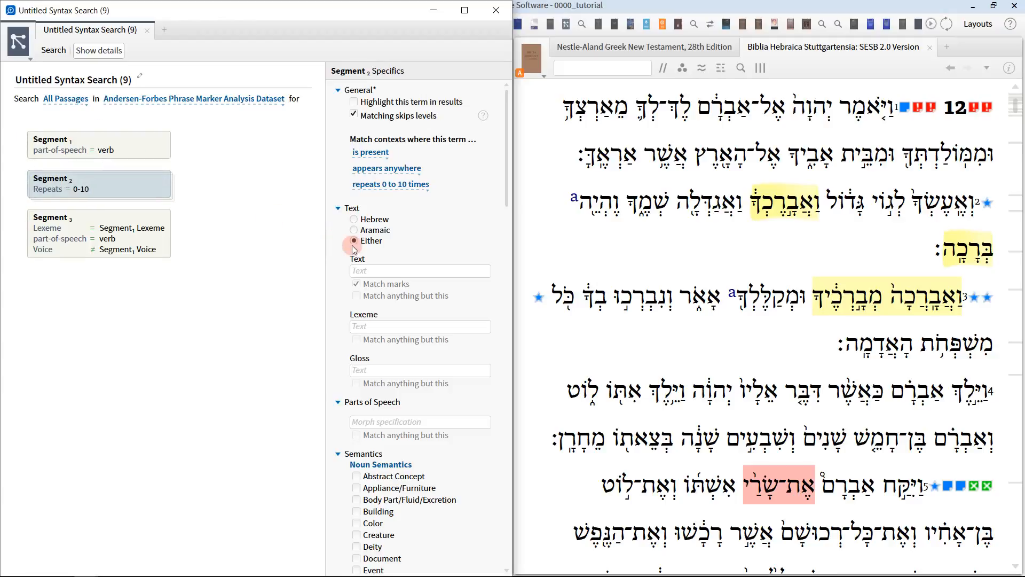
# Step: Run the syntax search over all passages of the Andersen-Forbes Phrase Marker Analysis Dataset
pyautogui.click(252, 208)
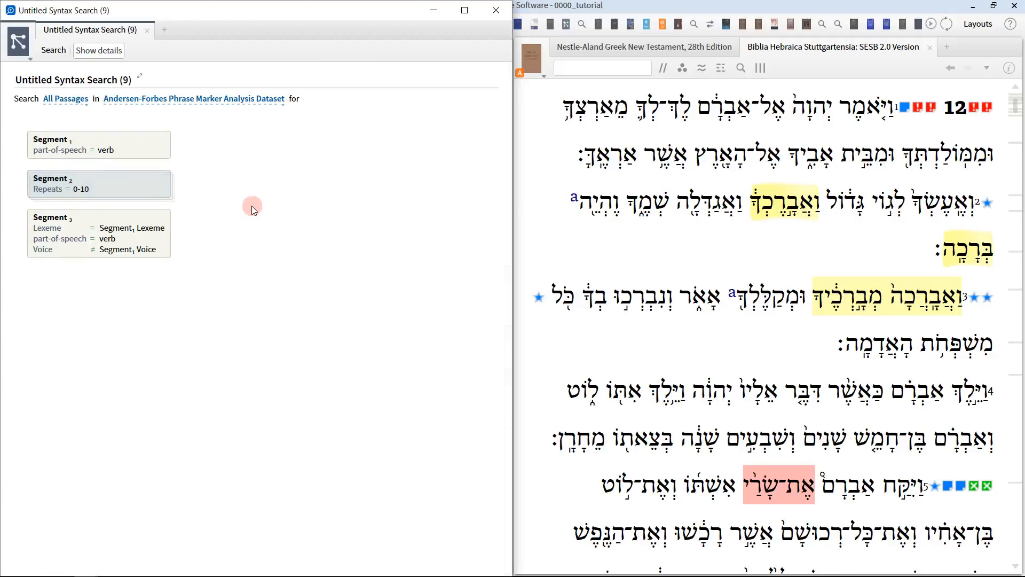
pyautogui.click(53, 51)
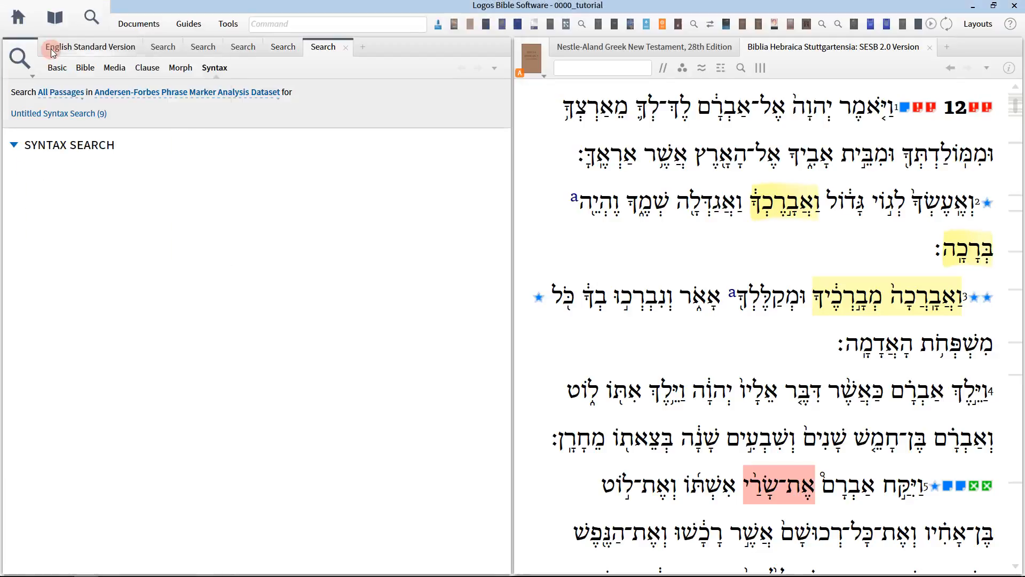
pyautogui.moveTo(53, 51)
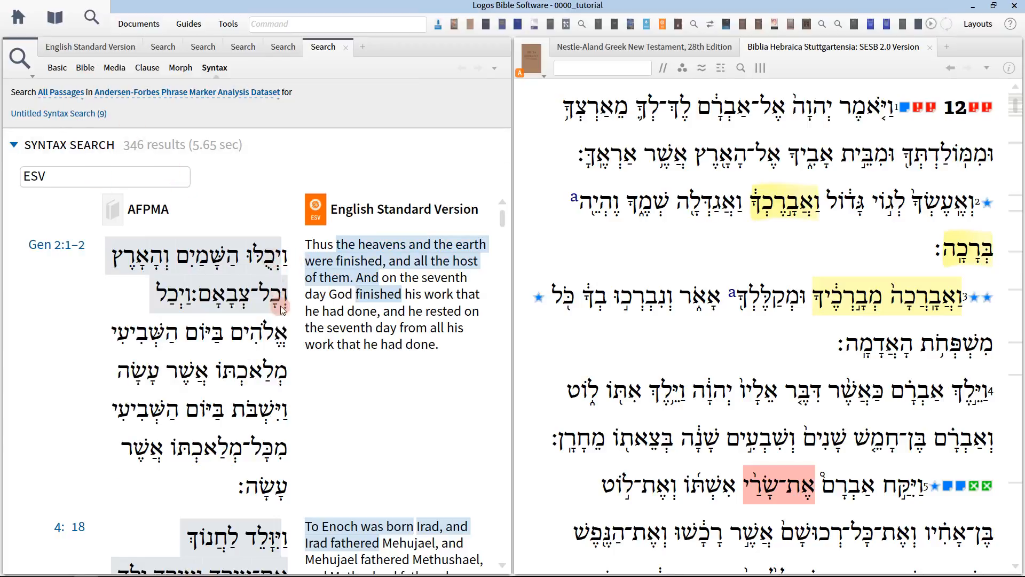
# Step: Reopen the syntax search query and turn on highlighting in results for both verb segments, Segment 1 and Segment 3
pyautogui.click(53, 116)
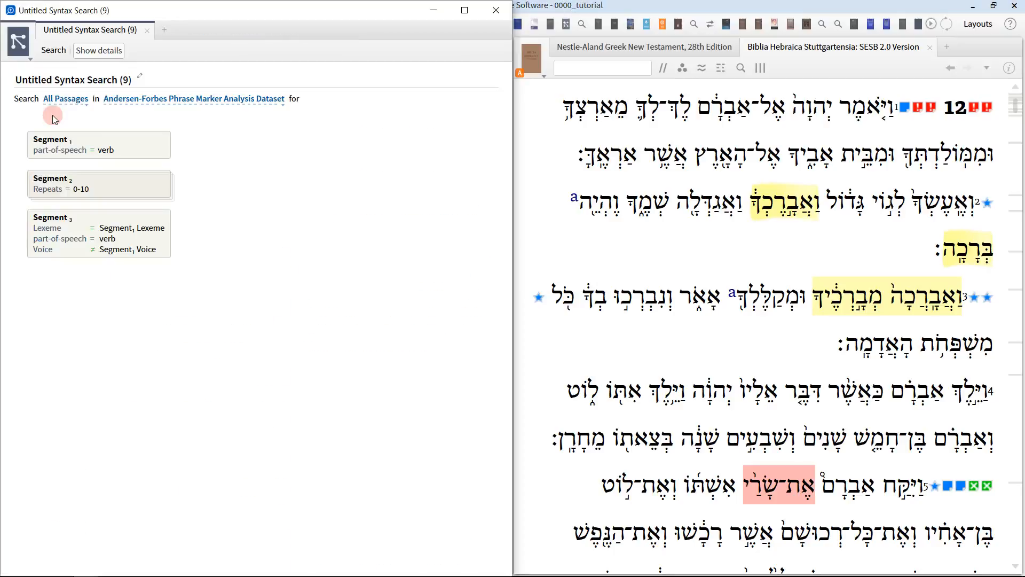
pyautogui.click(120, 152)
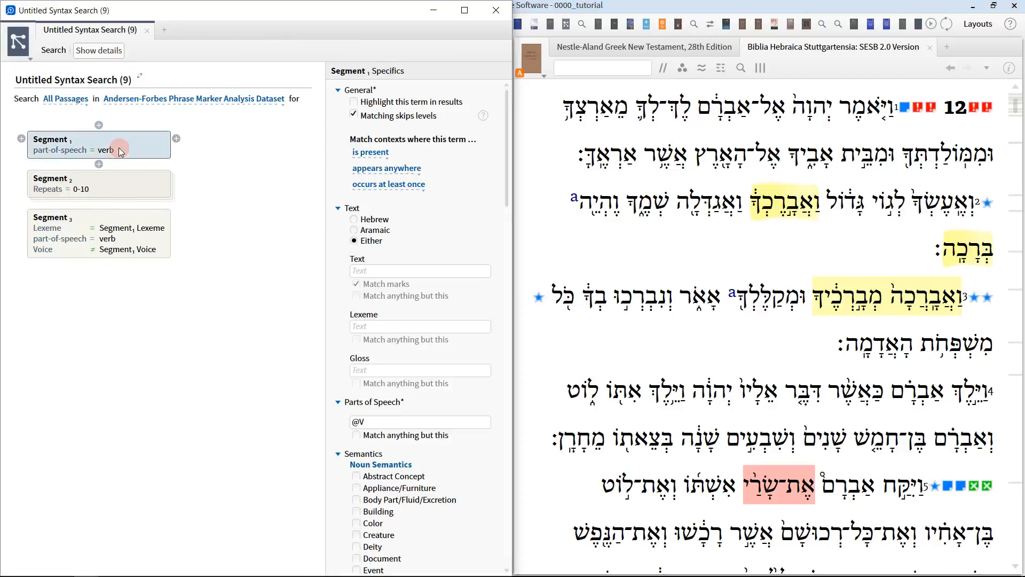
pyautogui.click(355, 102)
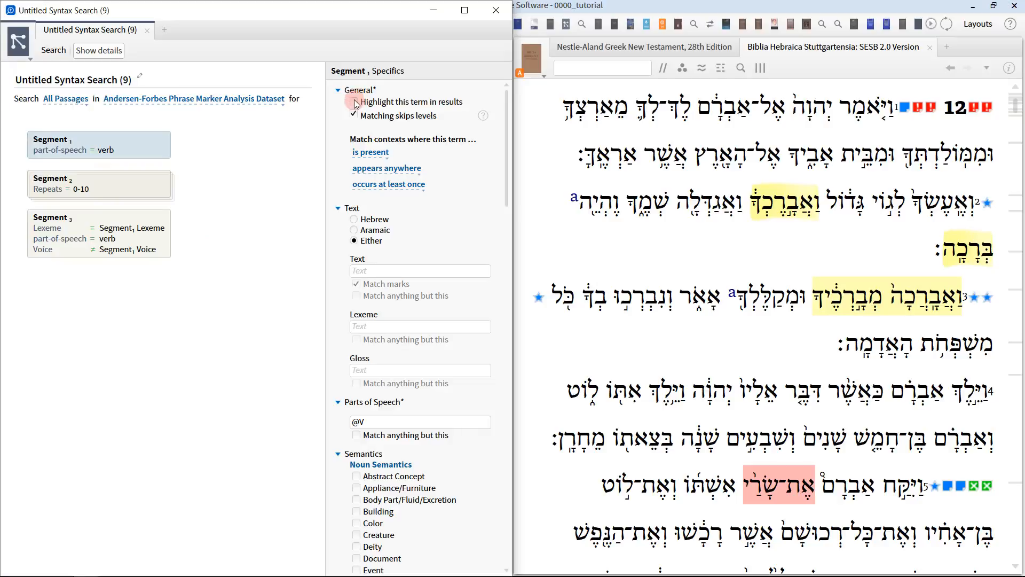
pyautogui.click(122, 237)
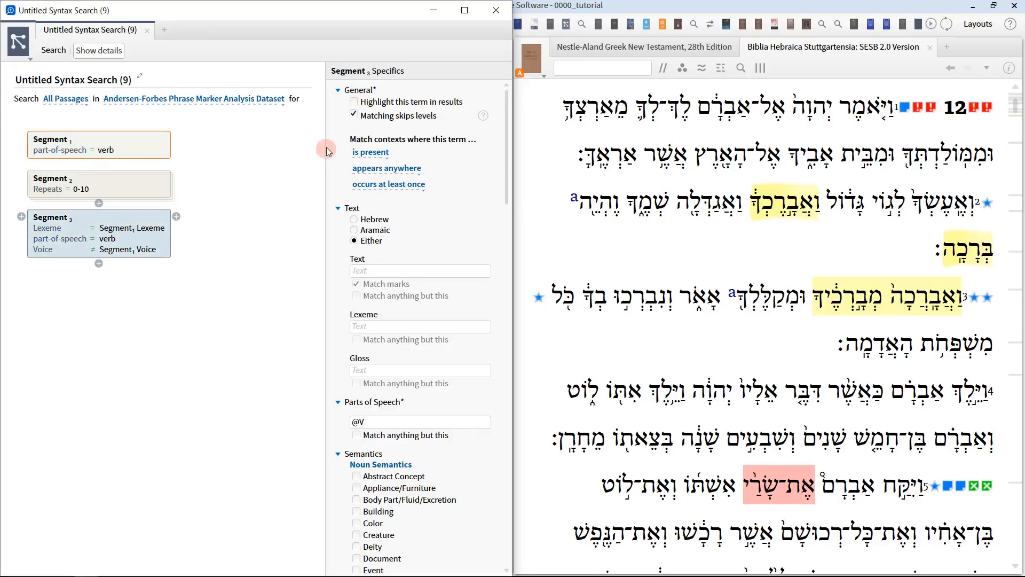
pyautogui.click(359, 102)
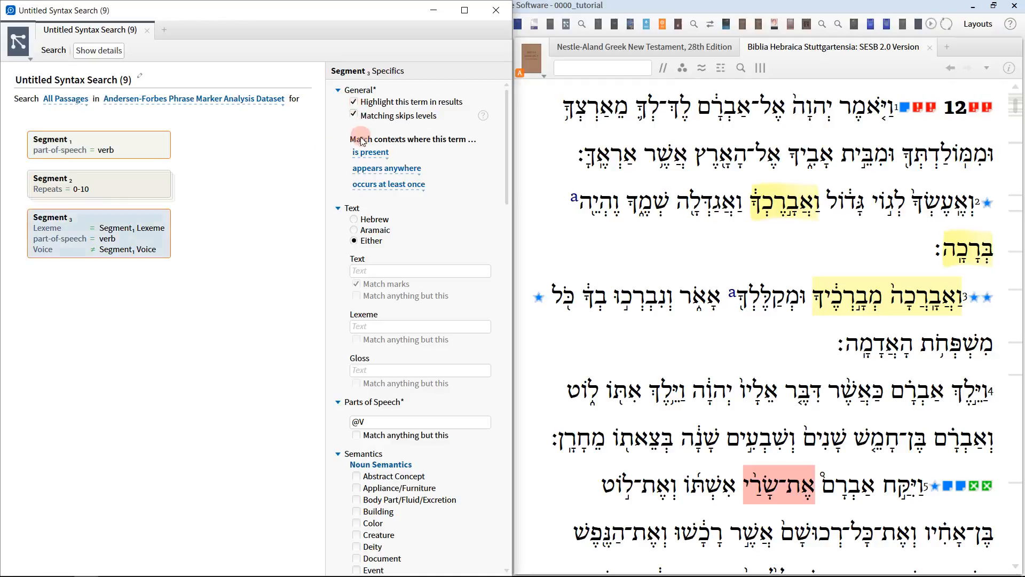
# Step: Rerun the syntax search and examine how the two verbs are highlighted in the Genesis 12:3 results
pyautogui.click(54, 51)
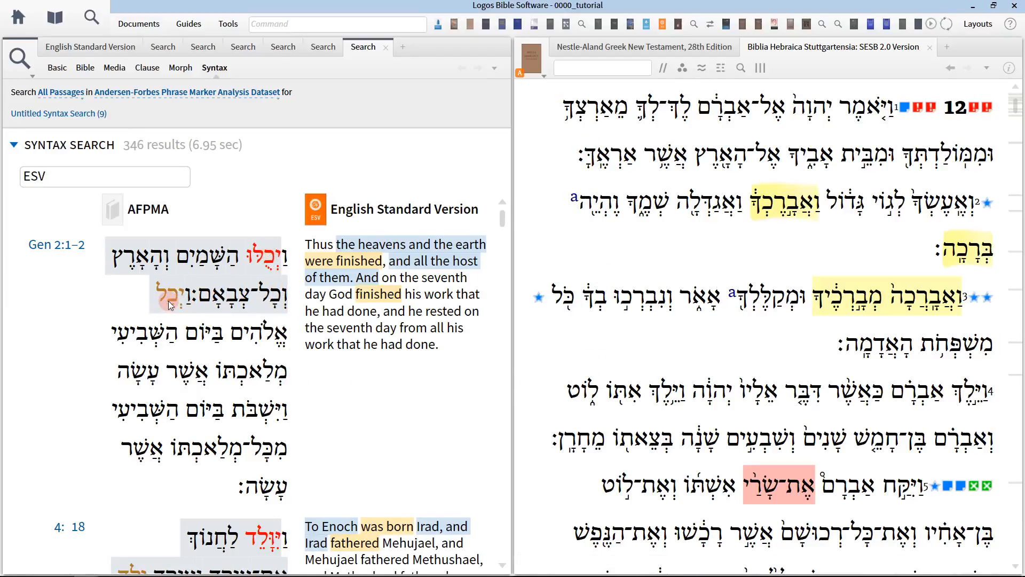
pyautogui.scroll(-10, 176, 312)
pyautogui.scroll(5, 246, 343)
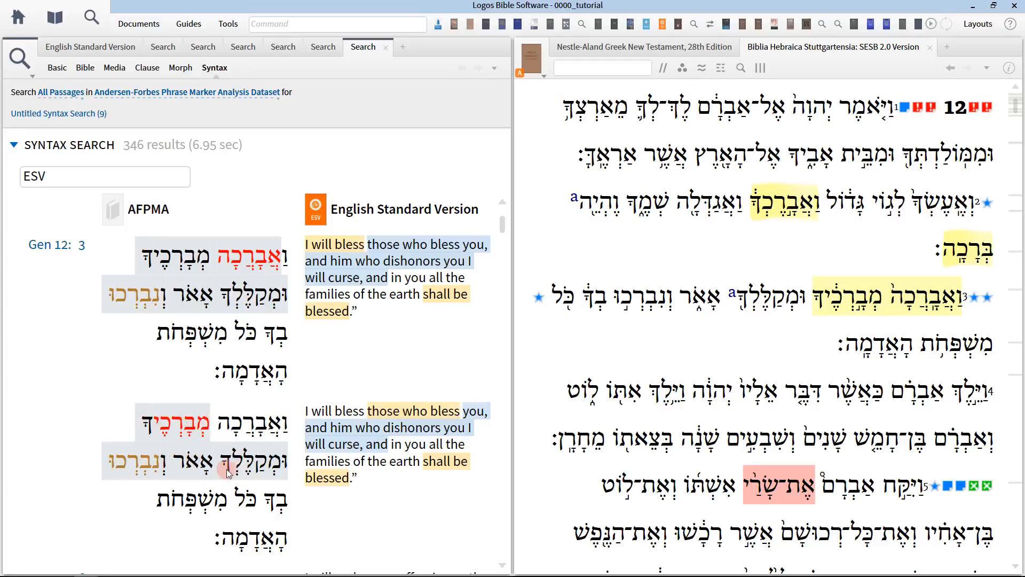
pyautogui.scroll(-5, 227, 473)
pyautogui.scroll(5, 219, 463)
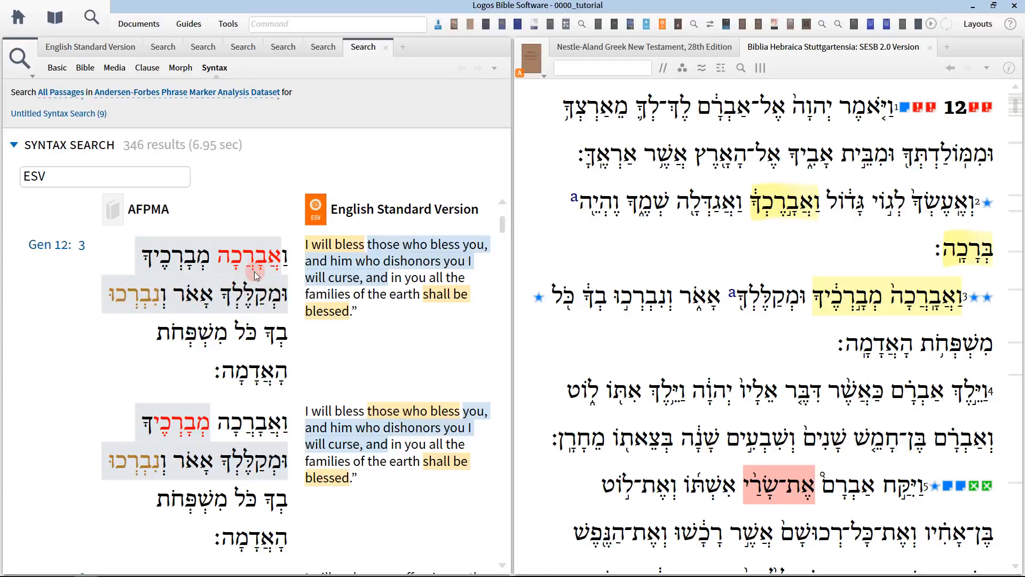
# Step: Restrict Segment 1's verb family to Pure Verb Participle, Noun-Verb Participle, Noun-[Verb/noun] Participle and Pure Noun Participle (@V??[vpnt])
pyautogui.click(50, 116)
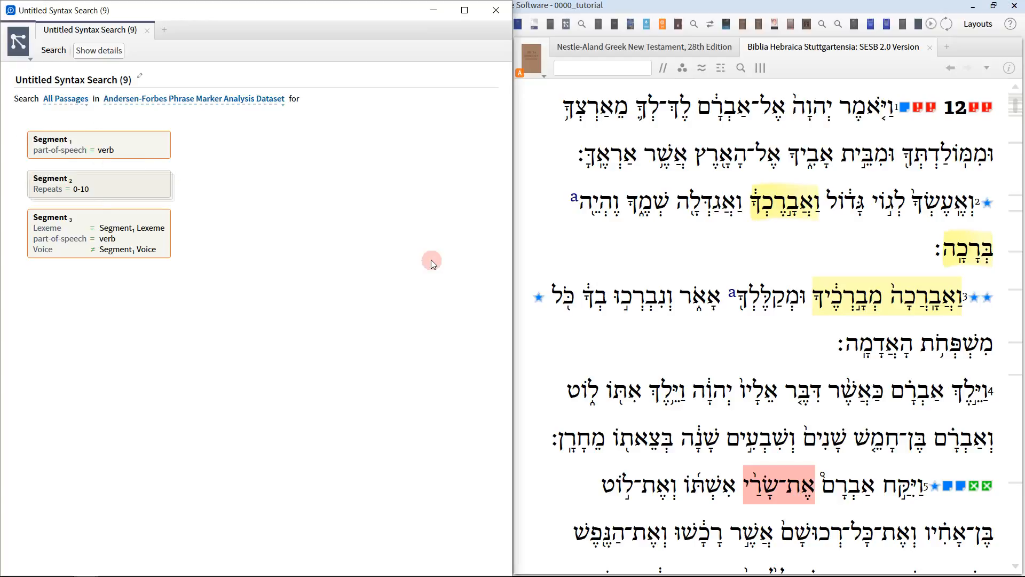
pyautogui.click(131, 149)
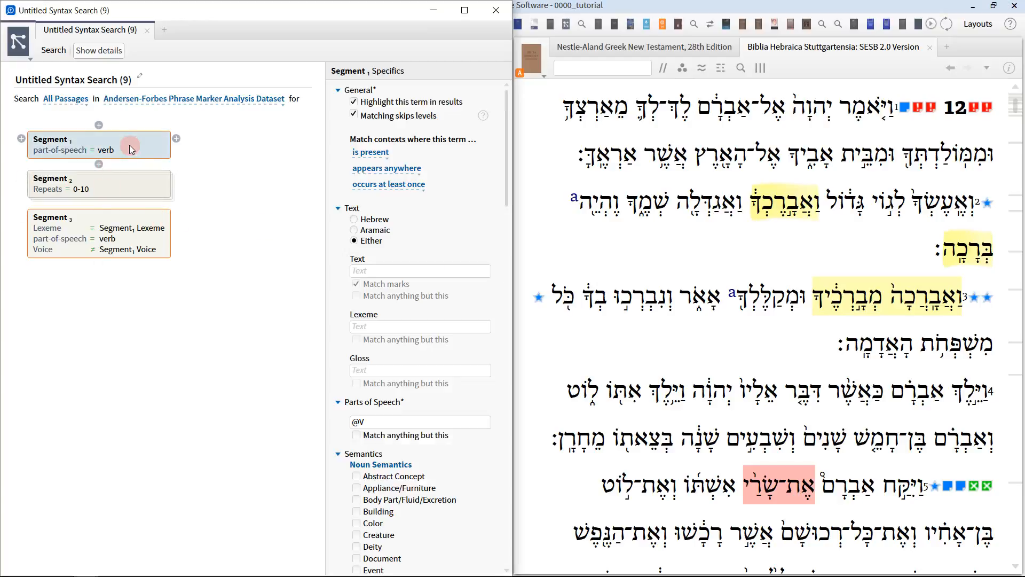
pyautogui.click(415, 419)
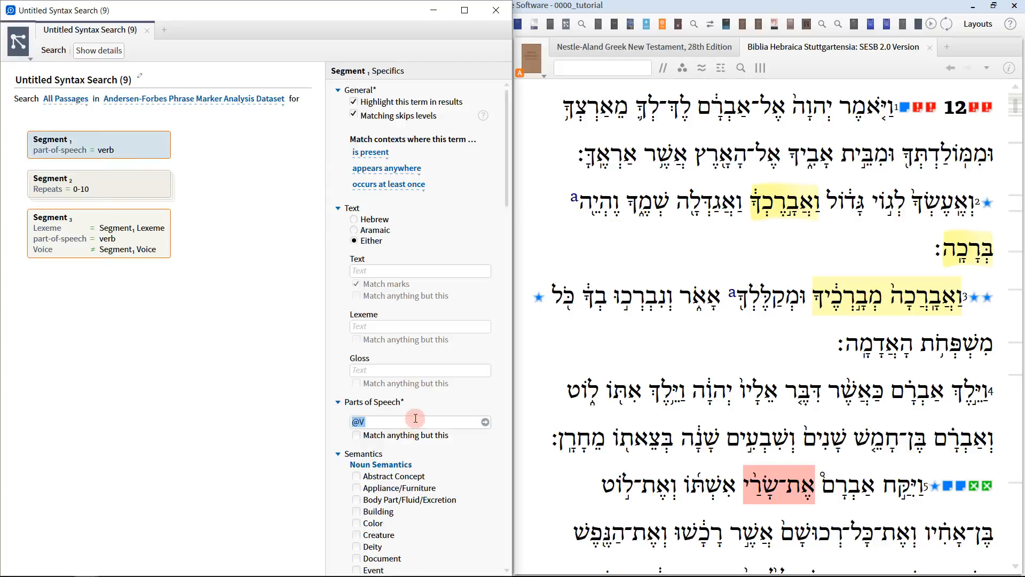
pyautogui.click(415, 419)
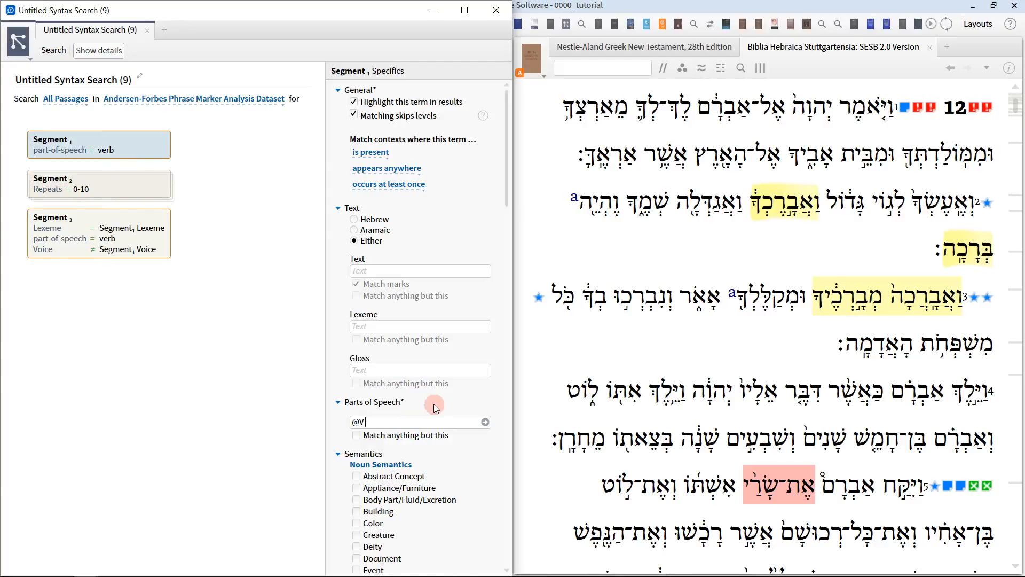
pyautogui.click(435, 406)
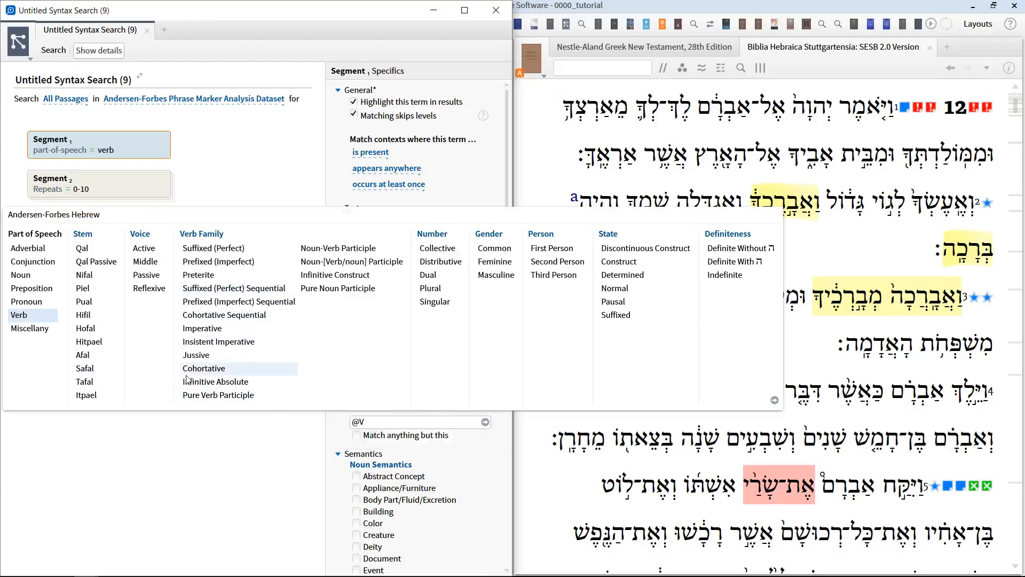
pyautogui.moveTo(185, 358)
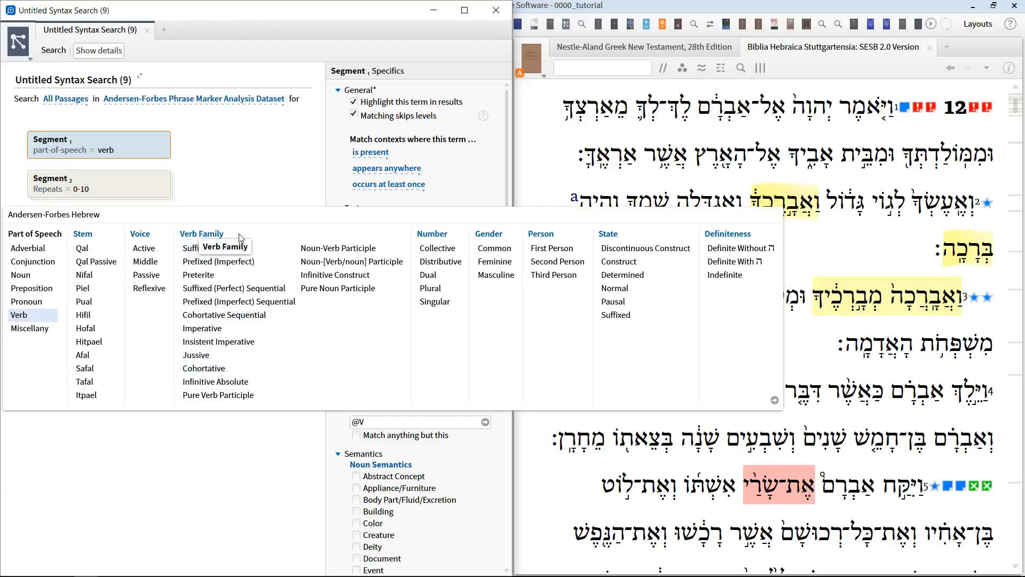
pyautogui.click(245, 398)
pyautogui.keyDown('ctrl'); pyautogui.click(361, 249); pyautogui.keyUp('ctrl')
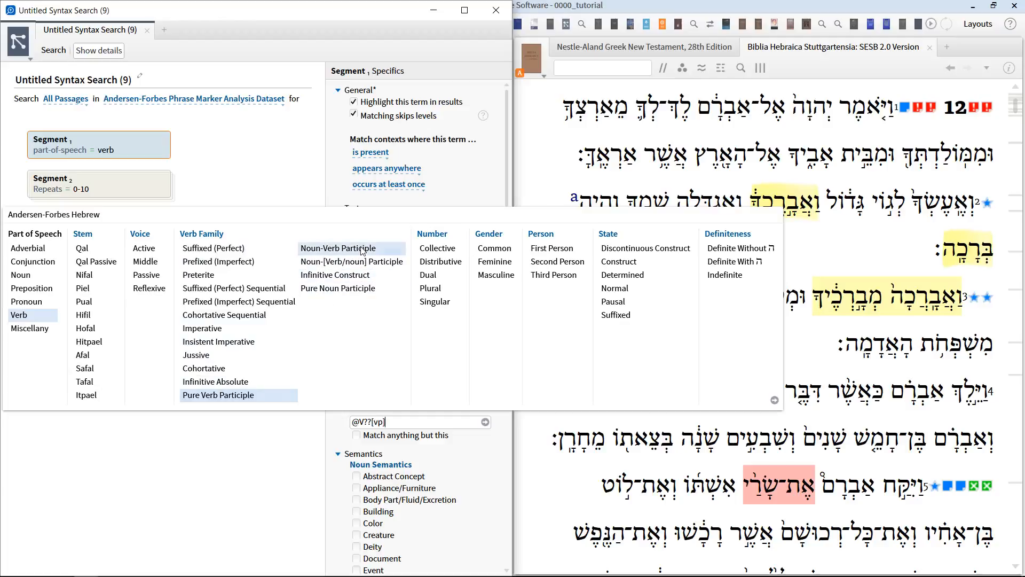
pyautogui.keyDown('ctrl'); pyautogui.click(355, 261); pyautogui.keyUp('ctrl')
pyautogui.keyDown('ctrl'); pyautogui.click(356, 291); pyautogui.keyUp('ctrl')
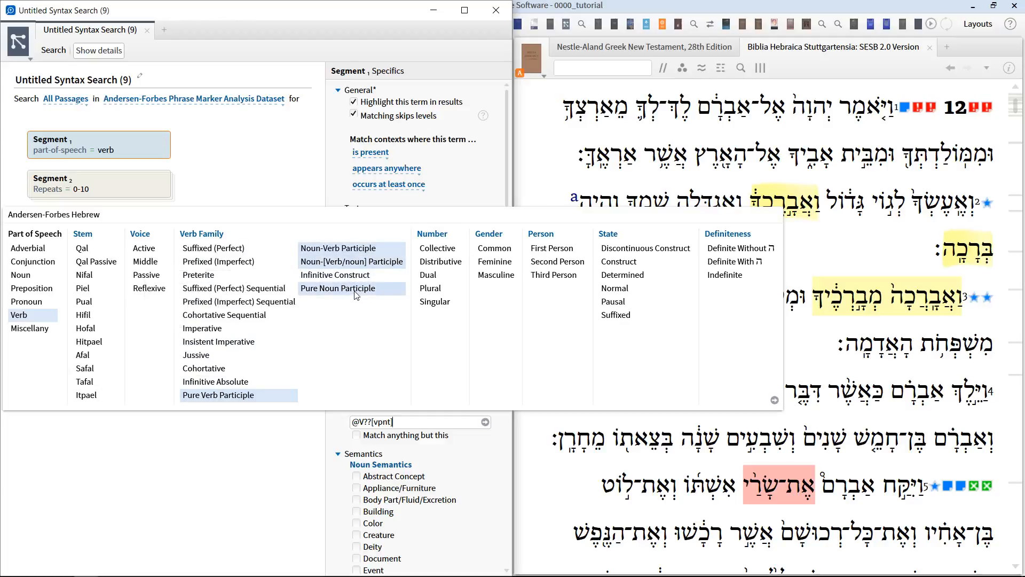
# Step: Apply Segment 1's participle restriction, rerun the syntax search and review the matching verses from Genesis through Leviticus
pyautogui.press('Return')
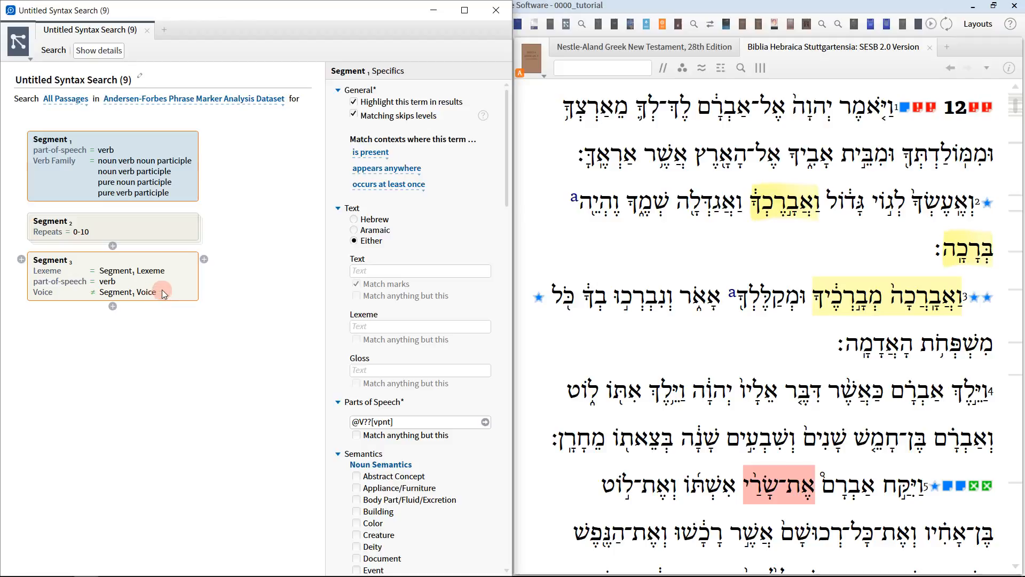
pyautogui.click(52, 51)
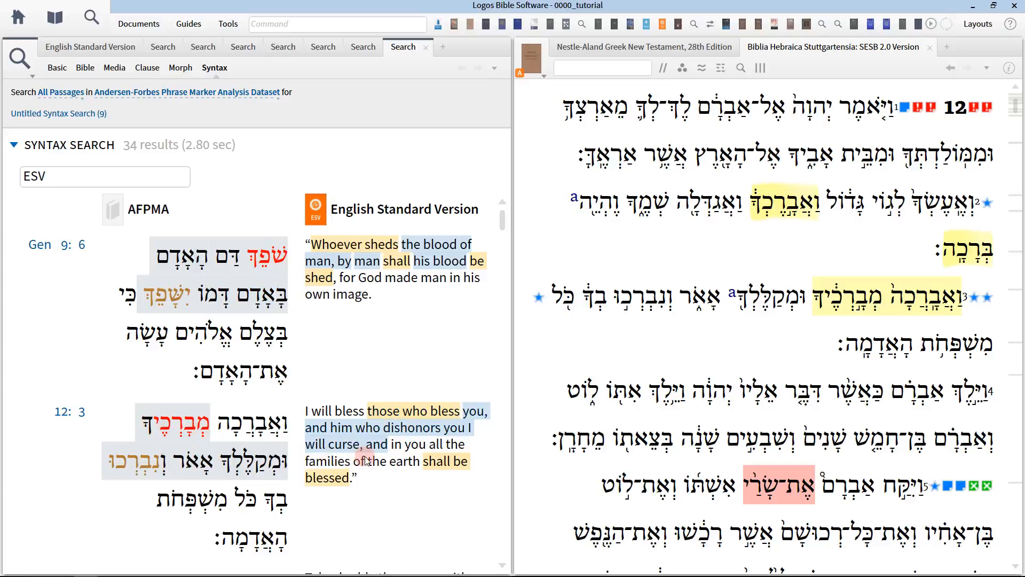
pyautogui.scroll(-3, 366, 460)
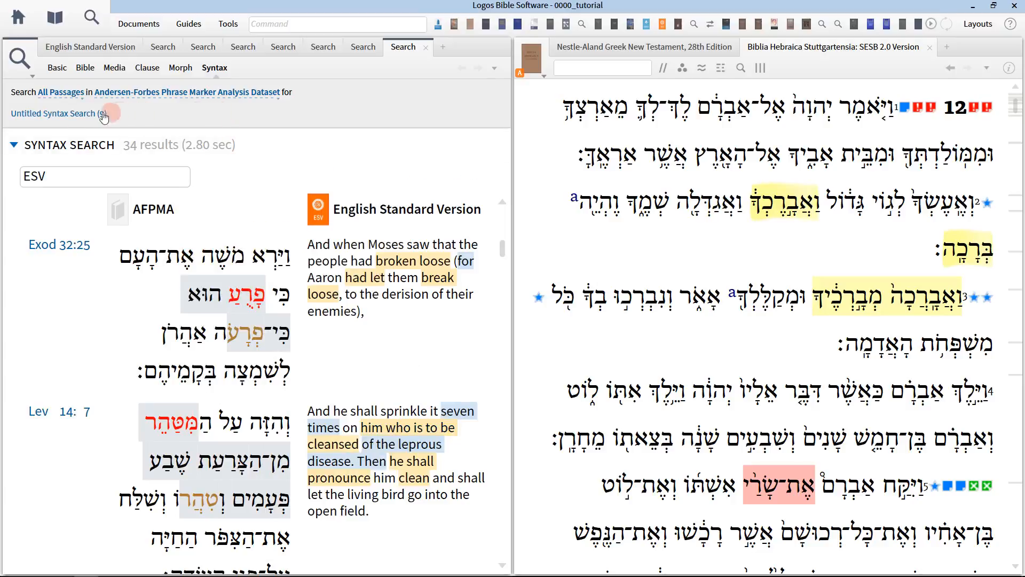
# Step: Reopen the syntax query in its own window, move it clear of the results, review its three segments and close it
pyautogui.click(63, 113)
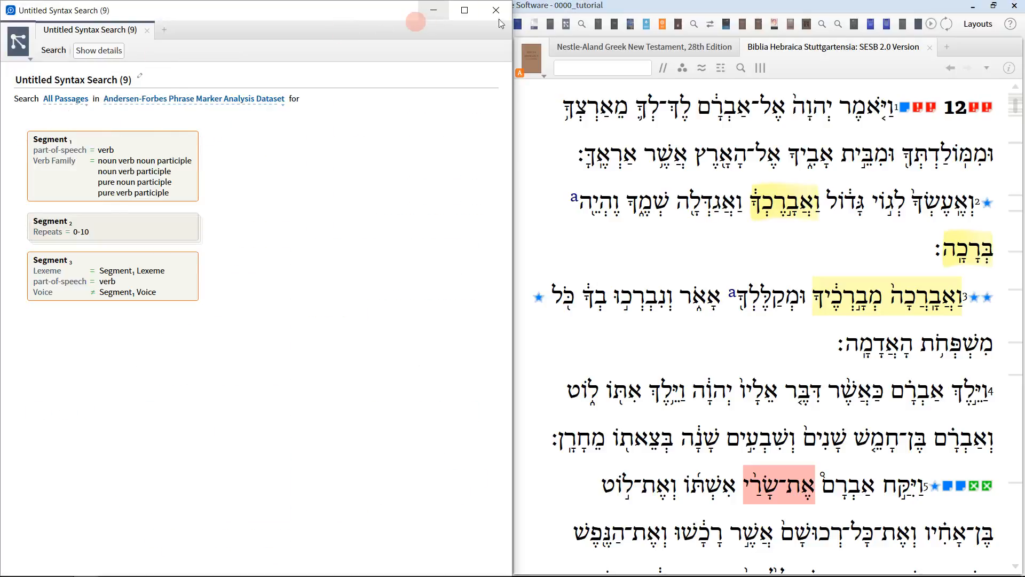
pyautogui.moveTo(315, 20); pyautogui.dragTo(607, 120)
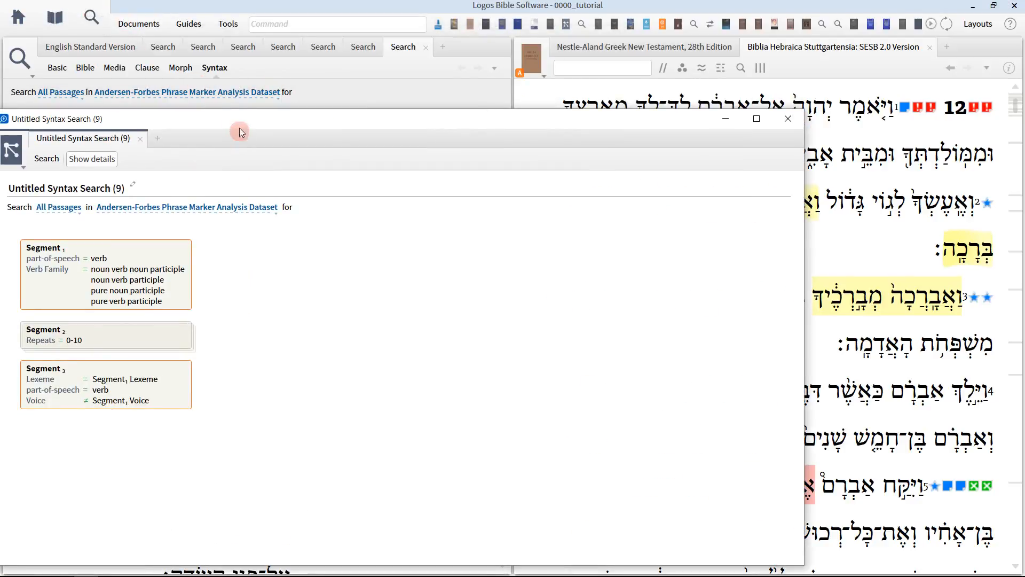
pyautogui.moveTo(239, 123); pyautogui.dragTo(355, 114)
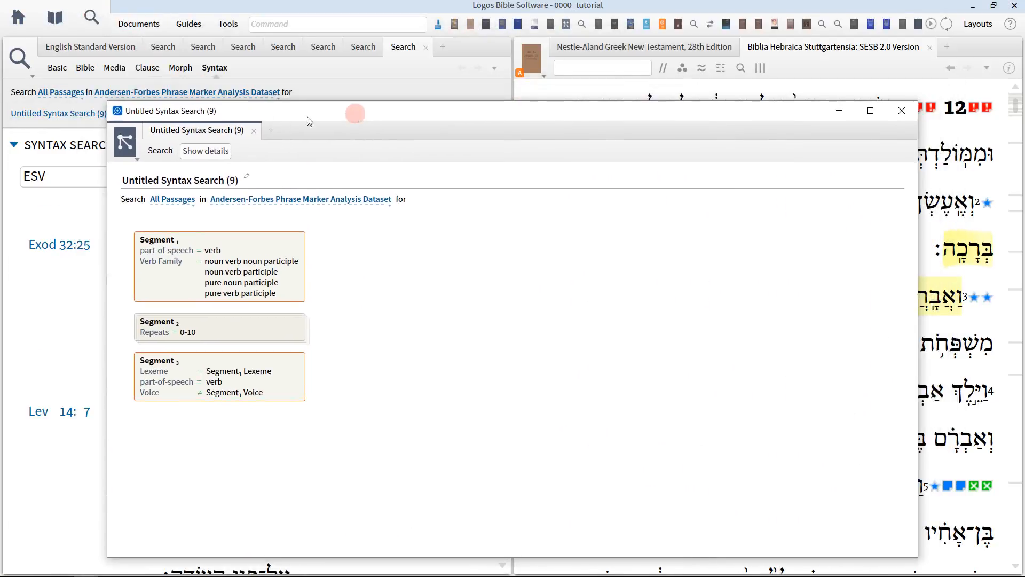
pyautogui.click(224, 74)
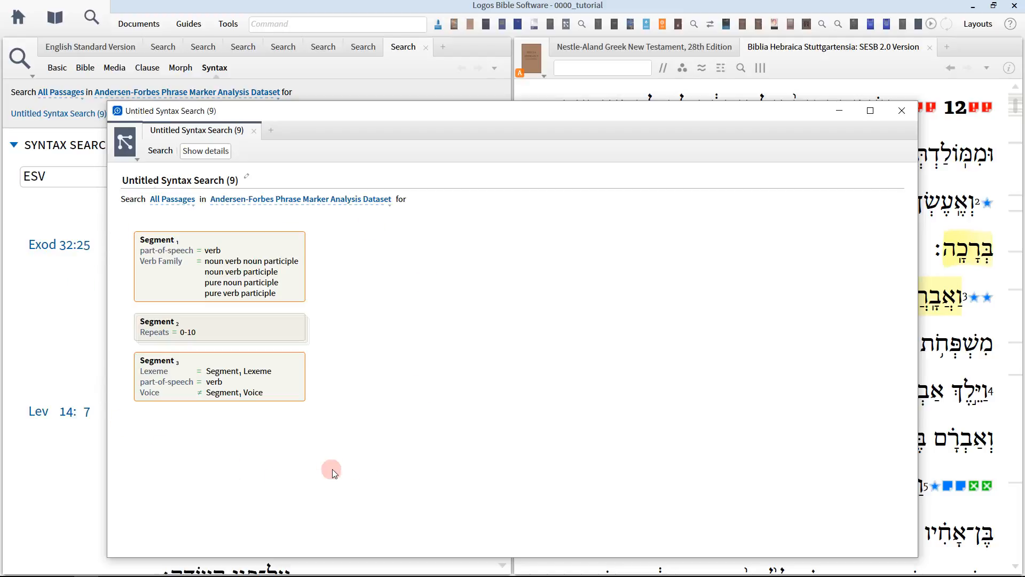
pyautogui.click(902, 111)
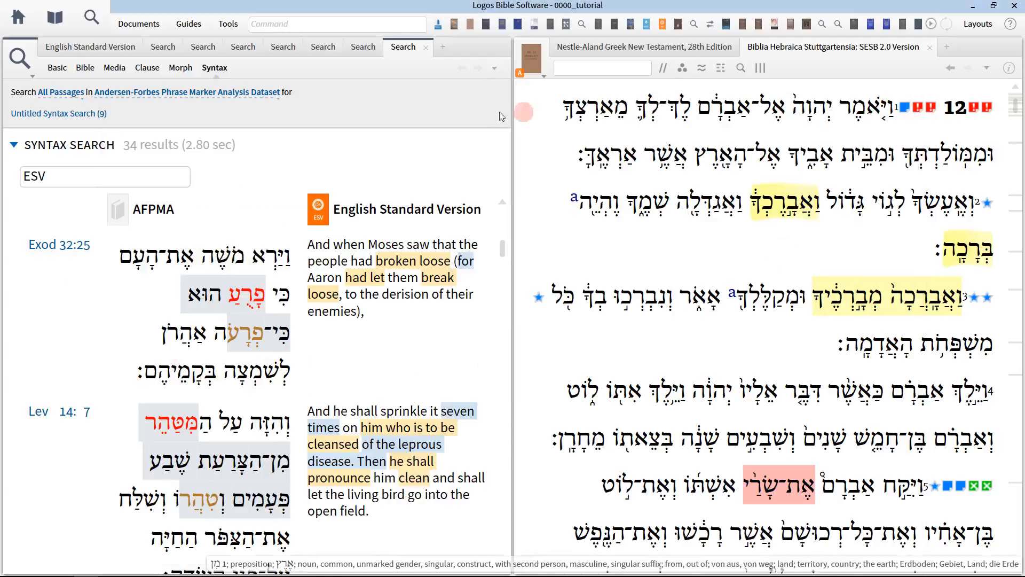
# Step: Close the three syntax search result tabs for this query, keeping the blank search open
pyautogui.click(425, 47)
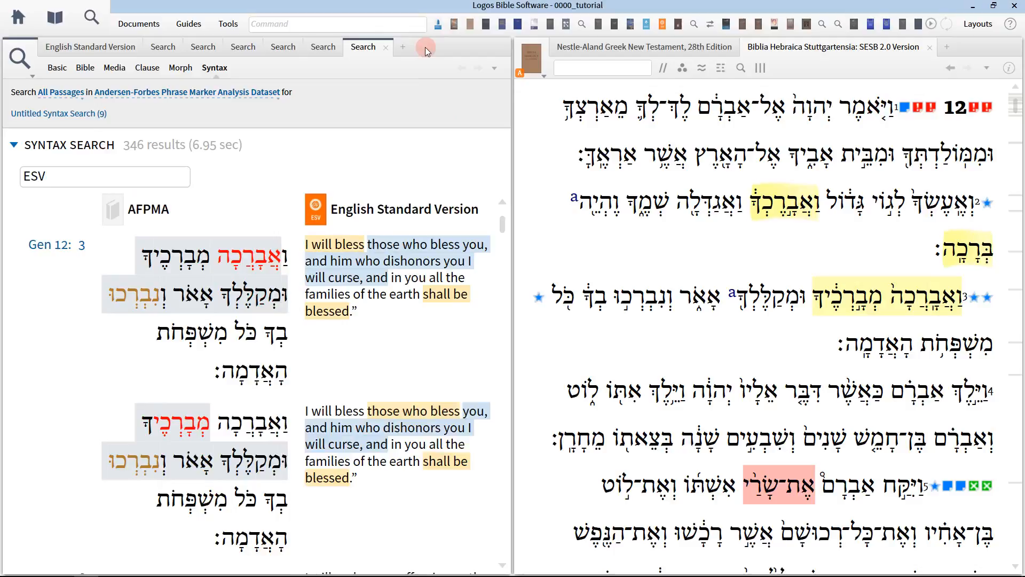
pyautogui.click(385, 49)
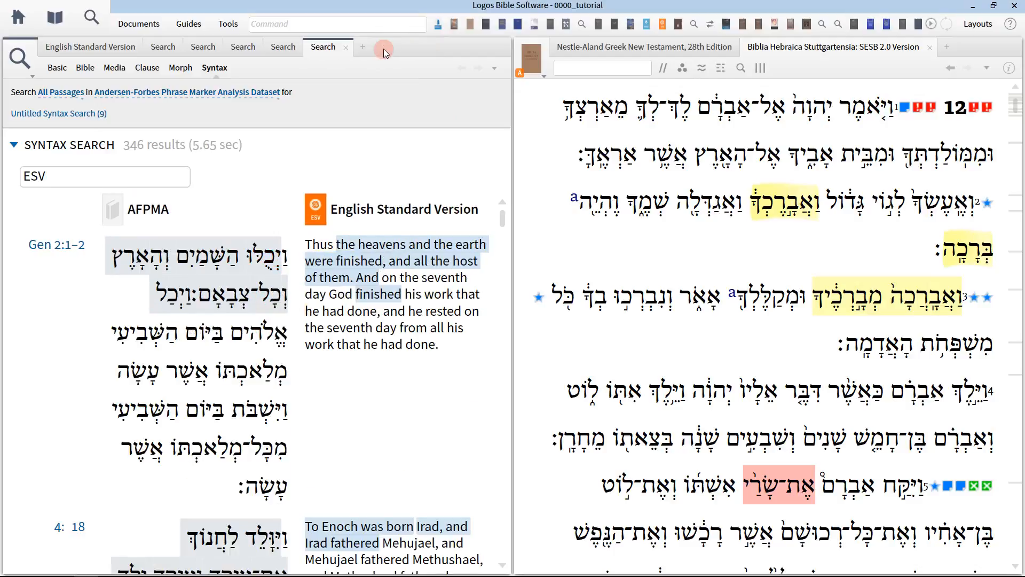
pyautogui.click(346, 48)
# Step: Open an additional search panel and switch the existing blank syntax search to a Morph search
pyautogui.click(91, 18)
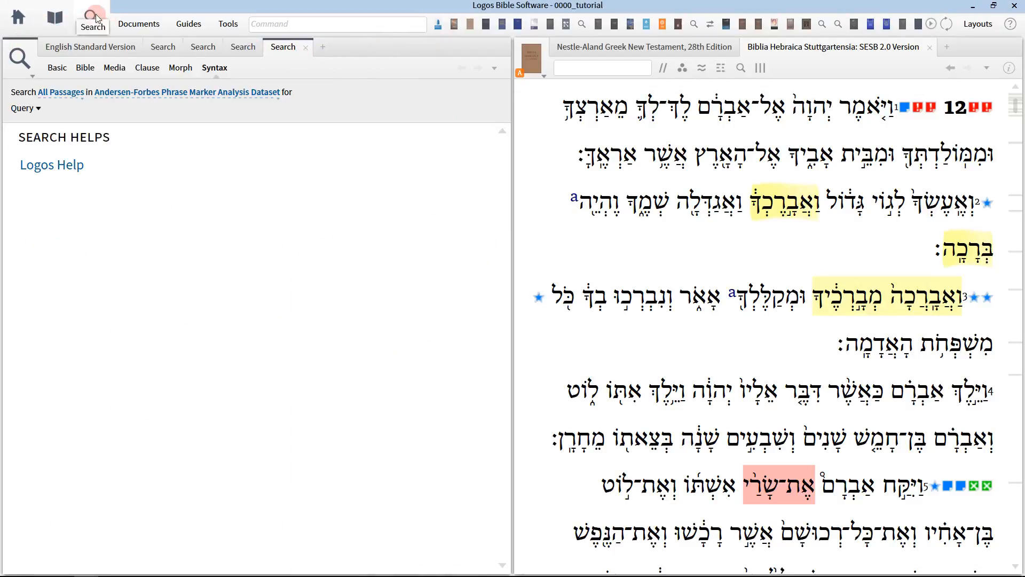
pyautogui.click(182, 70)
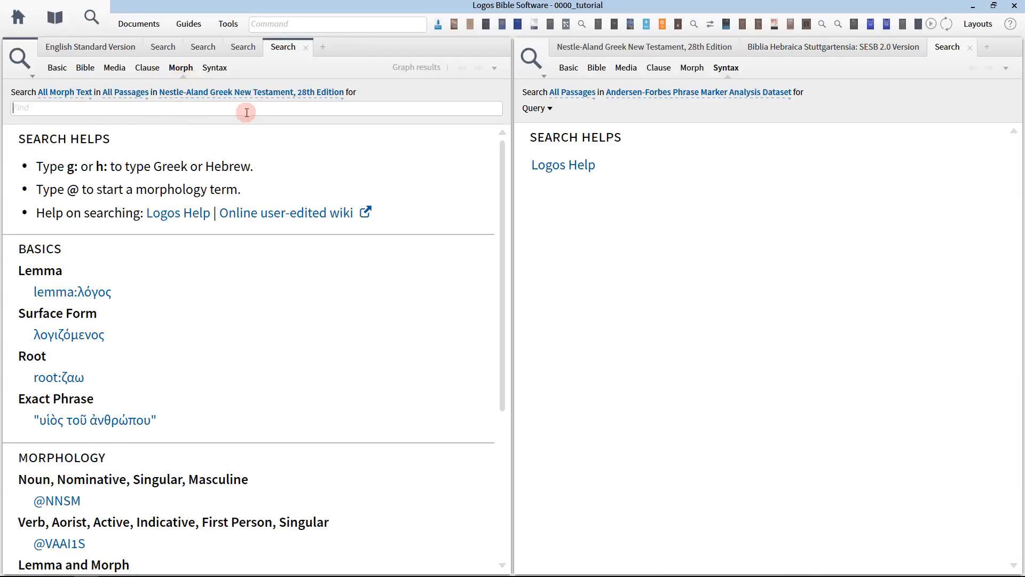